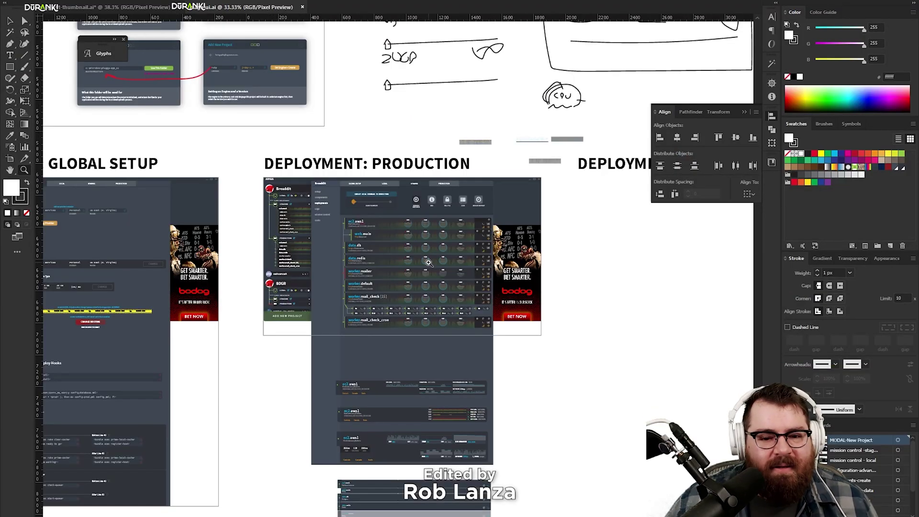
- Examine the component rows and their CPU, RAM, DSK and SWP dials in the Deployment: Production mockup
left_click(426, 260)
left_click(428, 258)
left_click(399, 265)
left_click_drag(352, 225, 441, 209)
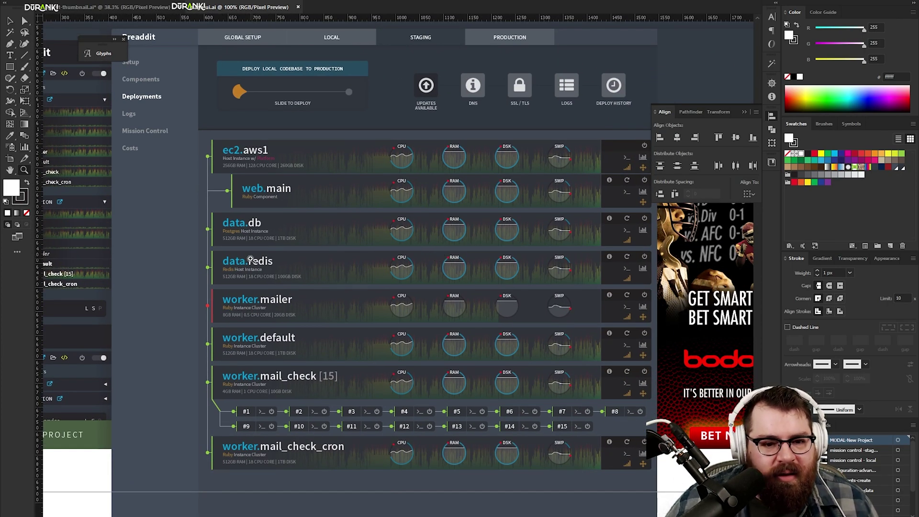
left_click(515, 201, "alt")
left_click(515, 200, "alt")
left_click(515, 201, "alt")
left_click(365, 274)
double_click(456, 292)
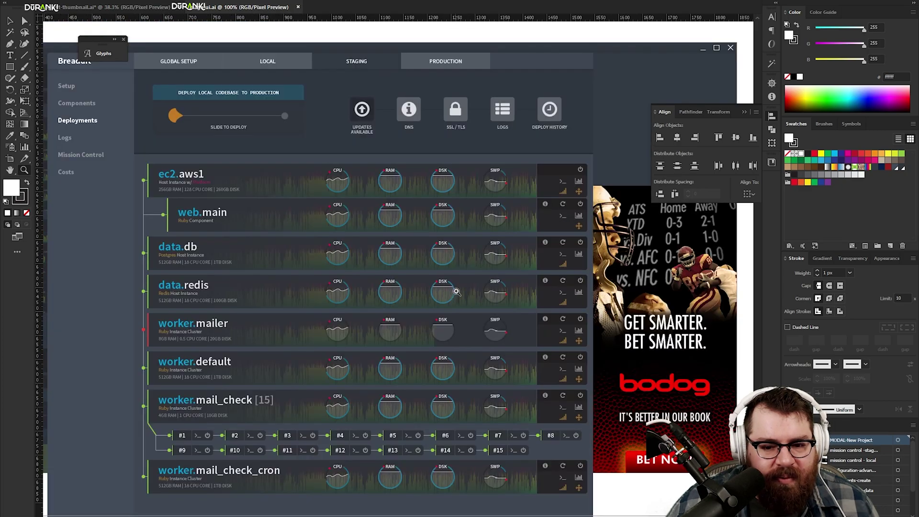
left_click_drag(478, 351, 478, 357)
- Add a new layer above MODAL-New Project and bring the ec2.aws1 row variants below the mockup into view
key("v")
key("ctrl+l")
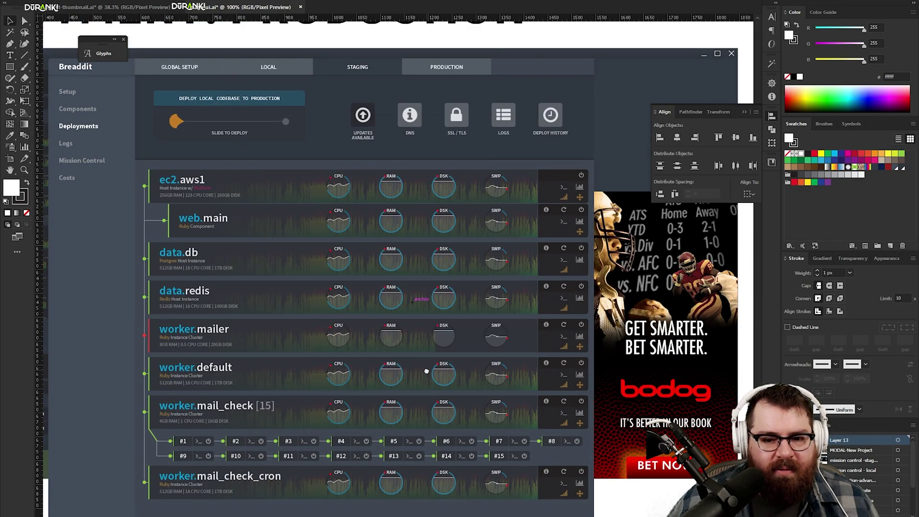
left_click_drag(427, 369, 426, 166)
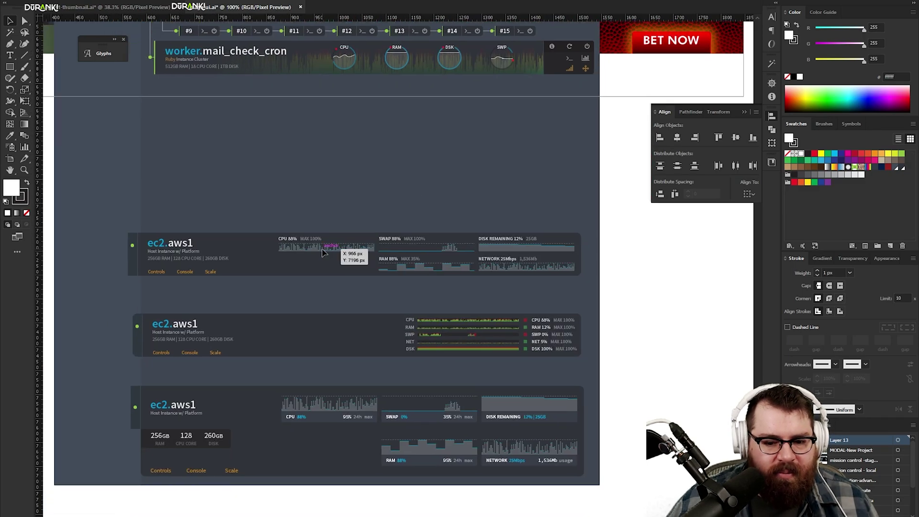
- Switch to stream_notes.txt in Notepad and place its window beside the ec2.aws1 row variants
key("alt+Tab")
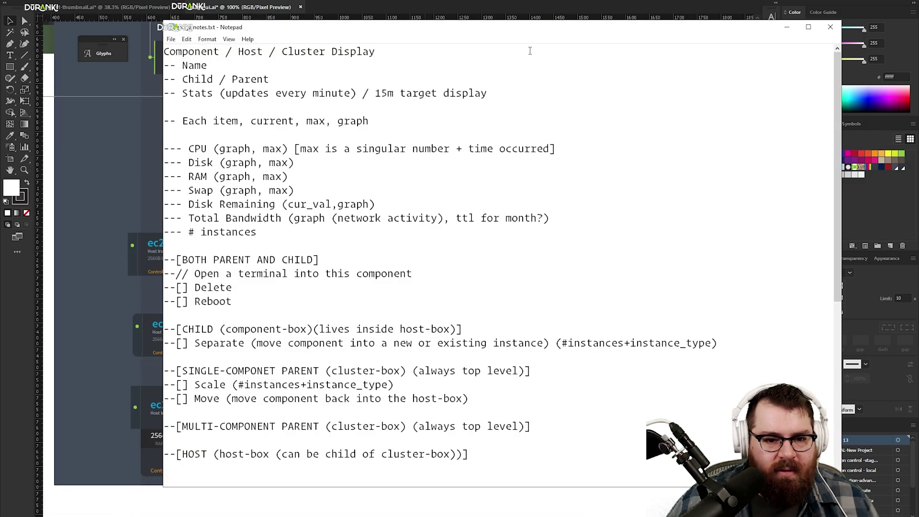
left_click(781, 31)
key("alt+Tab")
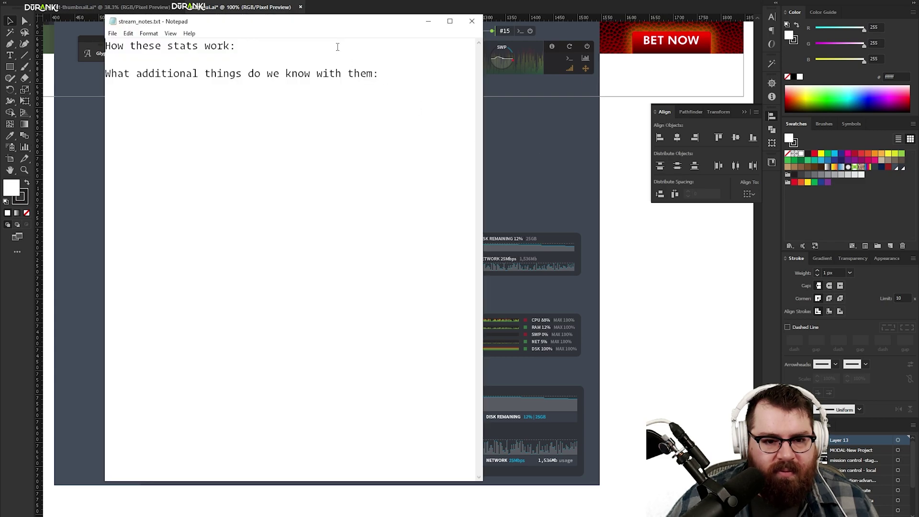
left_click_drag(311, 27, 738, 17)
- List CPU, SWAP, DISK REMAINING, RAM and NETWORK on separate lines above the existing headings in the notes
key("Return")
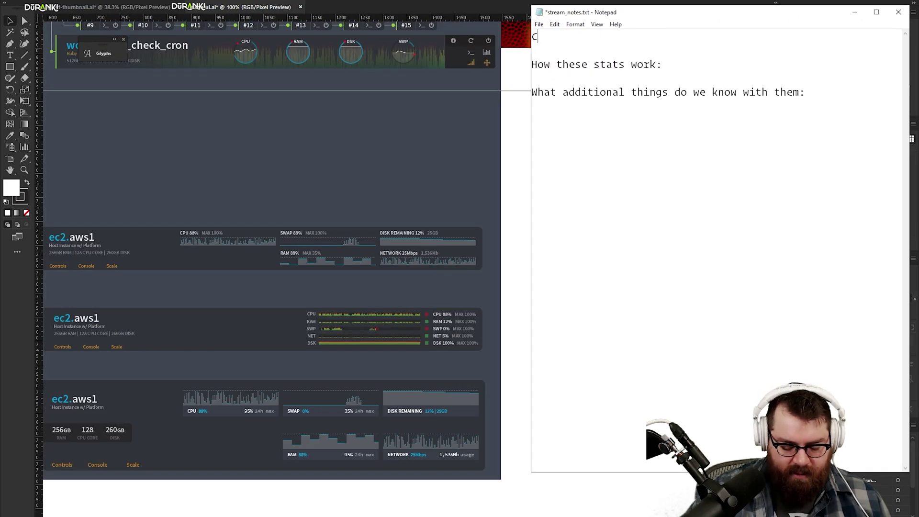
type("CPU")
key("Return")
type("SWAP")
key("Return")
type("DIS")
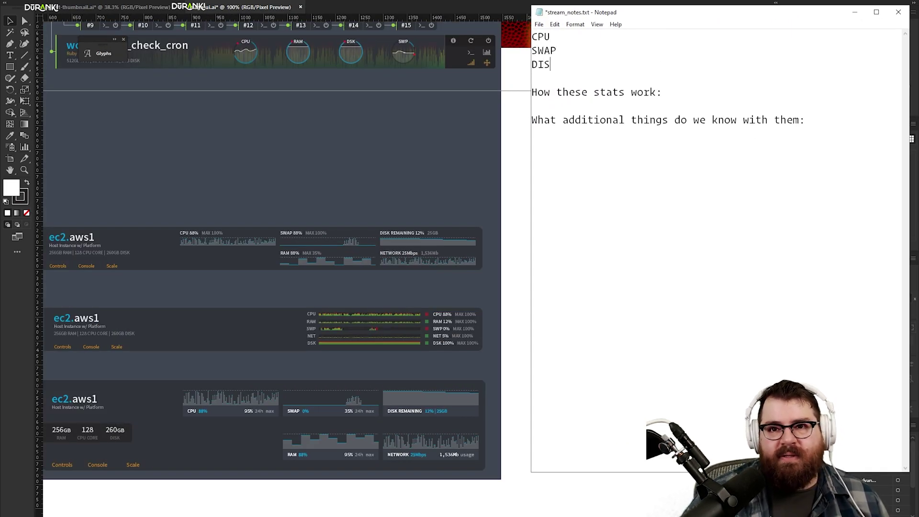
type("K REMAINING")
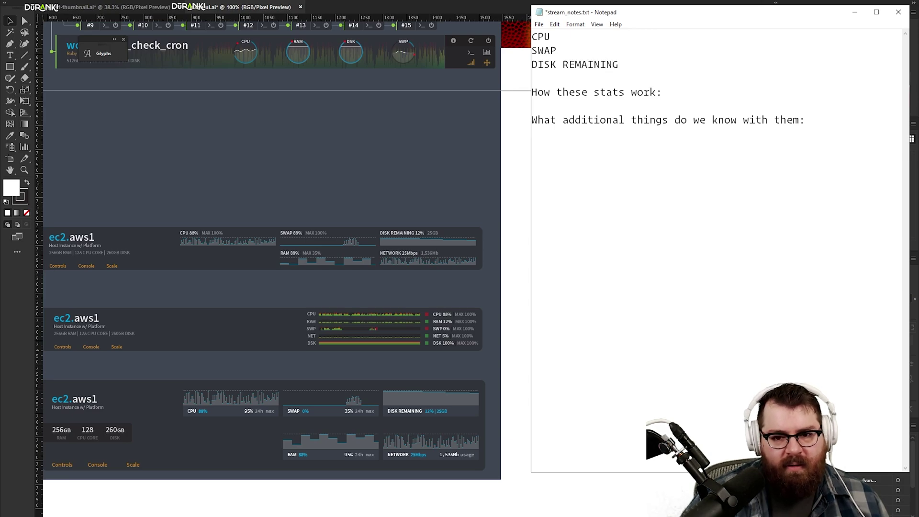
key("Return")
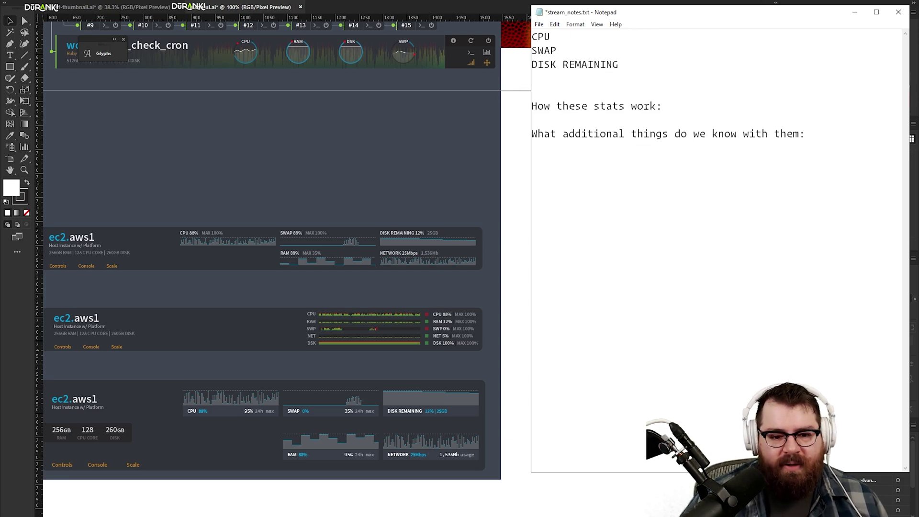
type("RAM")
key("Return")
type("N")
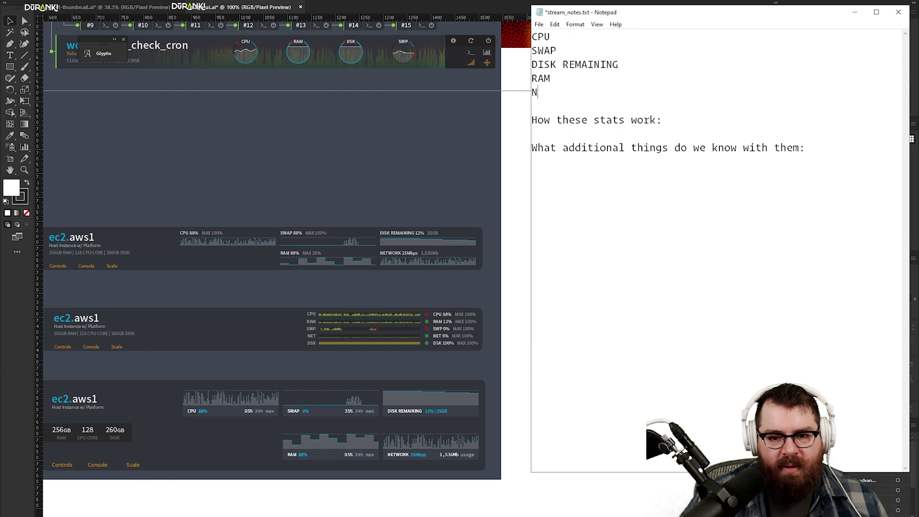
type("ETWORK")
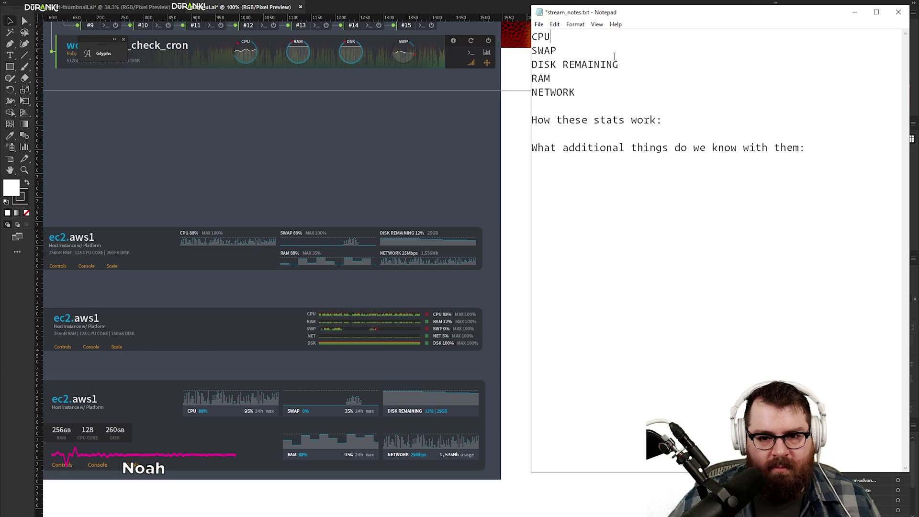
- Move the RAM line directly below CPU and mark the CPU line with "<-- this guy"
left_click_drag(568, 79, 531, 78)
key("ctrl+x")
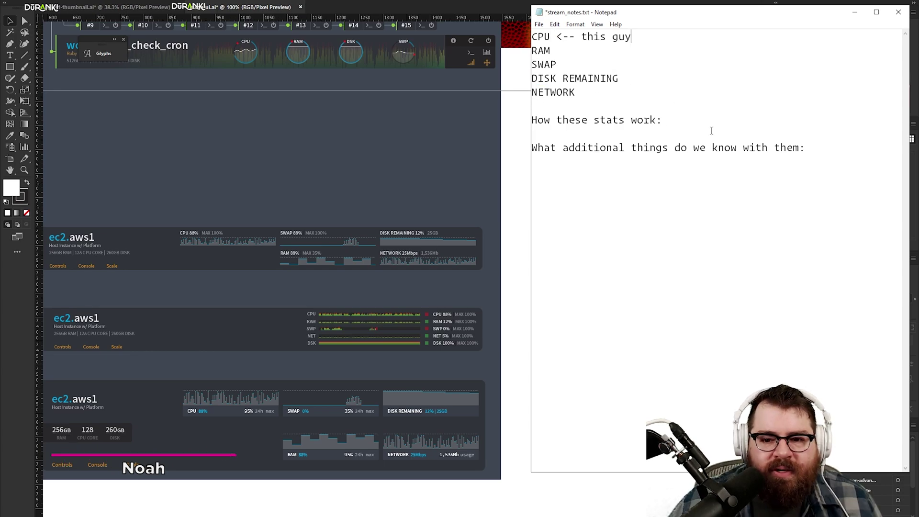
- Under "How these stats work:", add the lines "Current value", "Max value w/ timestamp" and "History of values"
key("Return")
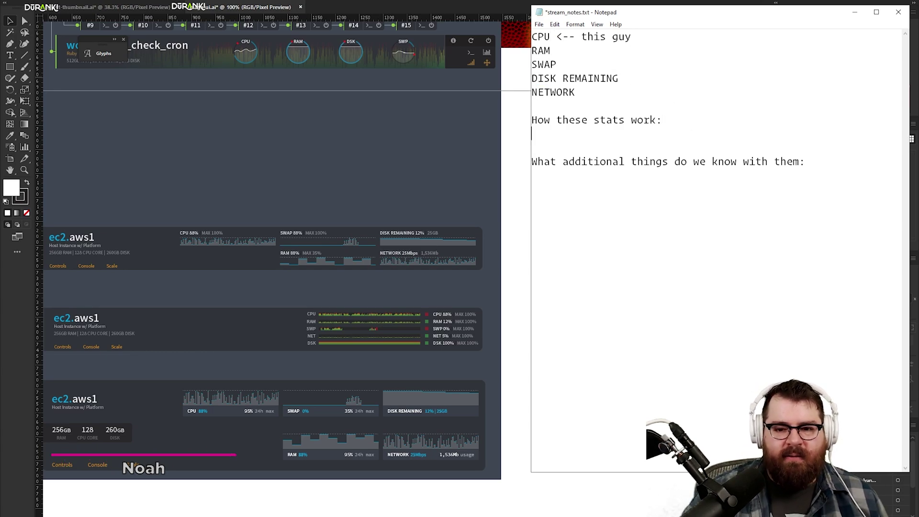
type("Current v")
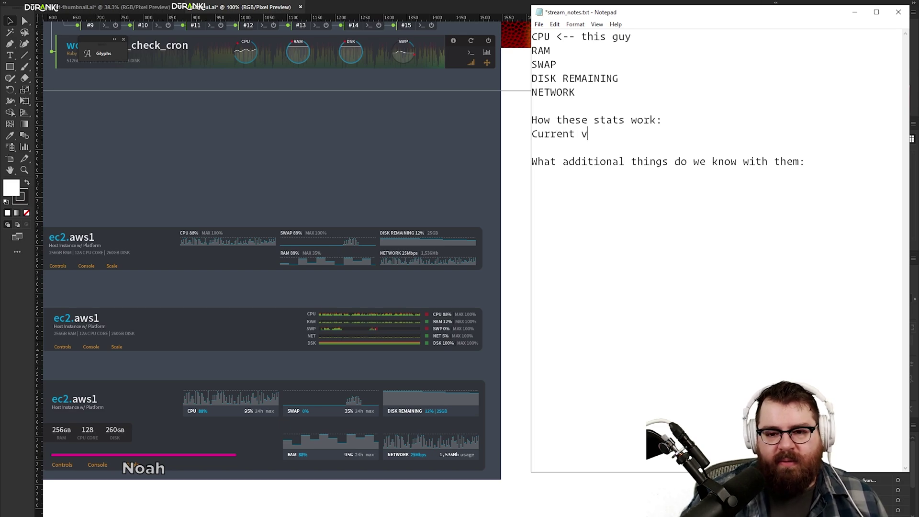
type("alue")
key("Return")
type("Max value w/ timestamp")
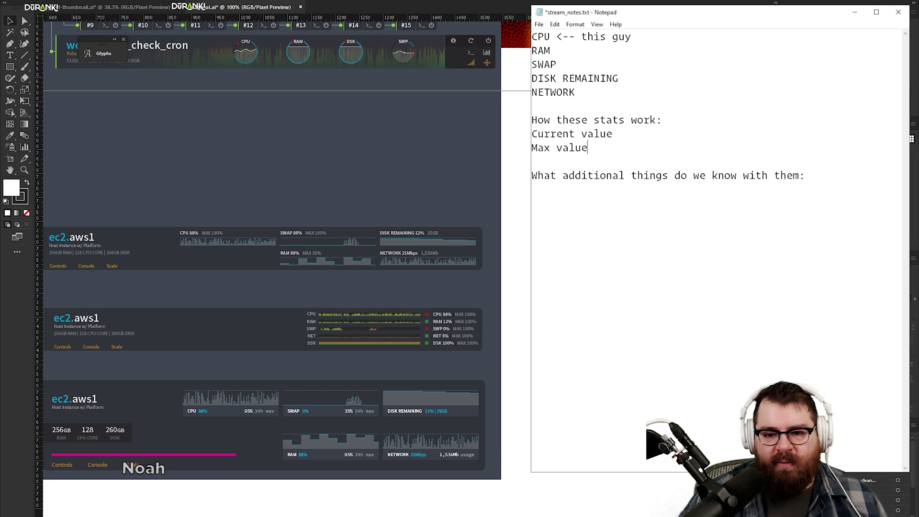
key("Return")
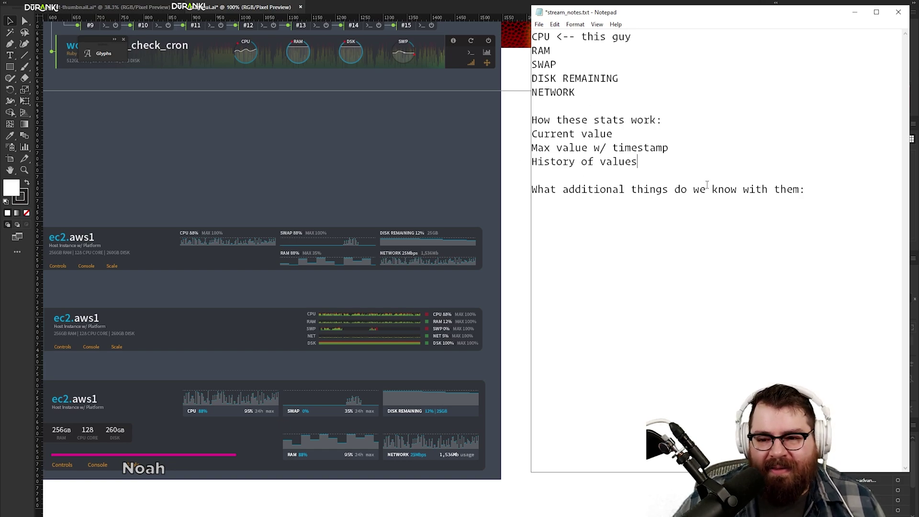
- Replace the "What additional things do we know with them:" heading with "On this screen:" and add "- One selected stat at a time"
left_click_drag(806, 189, 710, 172)
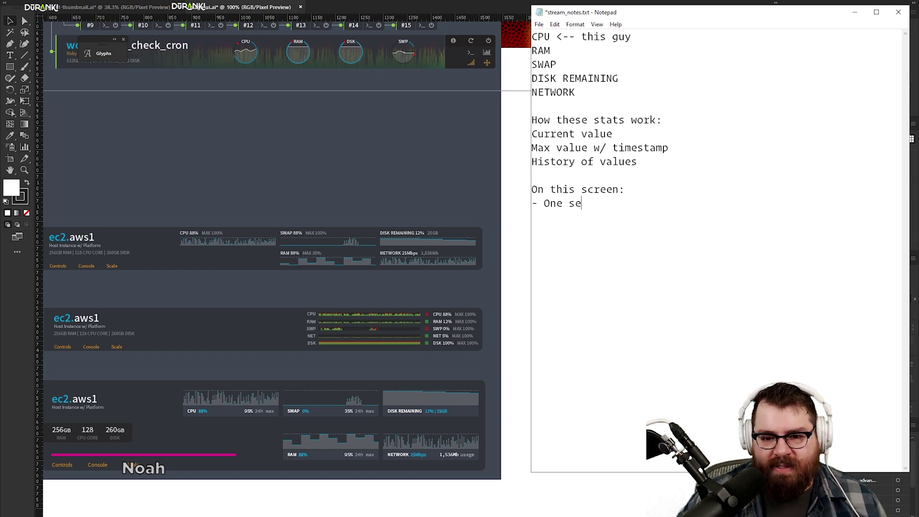
type("One seel")
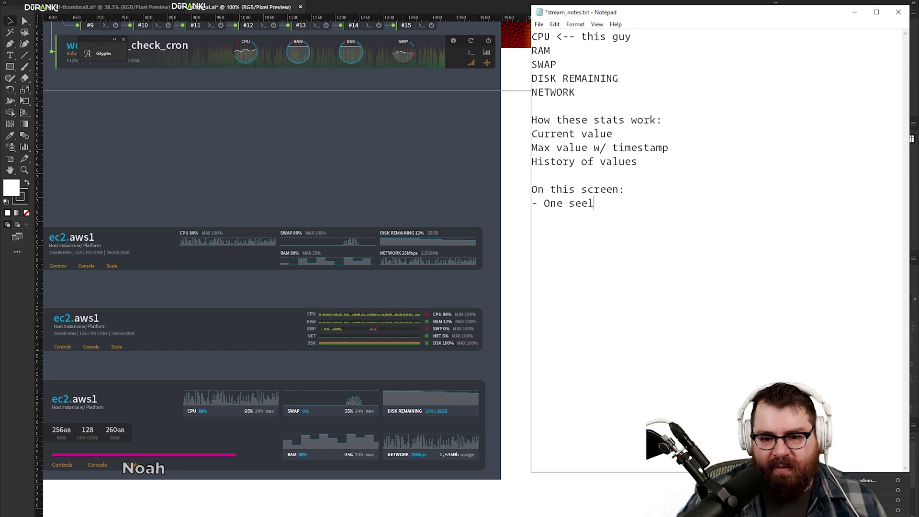
key("BackSpace")
key("BackSpace")
type("lected stat at a time")
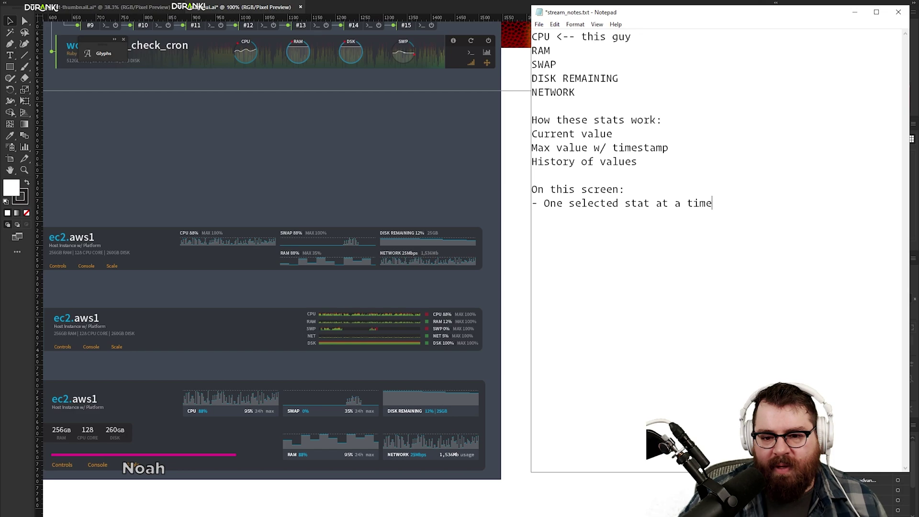
- Add "- List of graphs in a rail so you can select different stats" and "- Time graphing choice (what's the time period)"
type(" - List of grap")
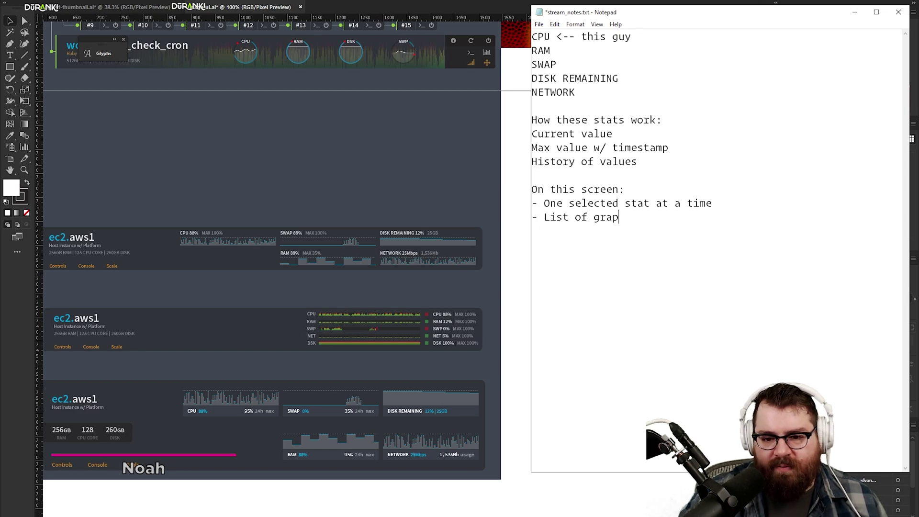
type("hs")
type("in a rail so you can select different stats")
key("Return")
type("- Time graphing choice")
type(" (wha")
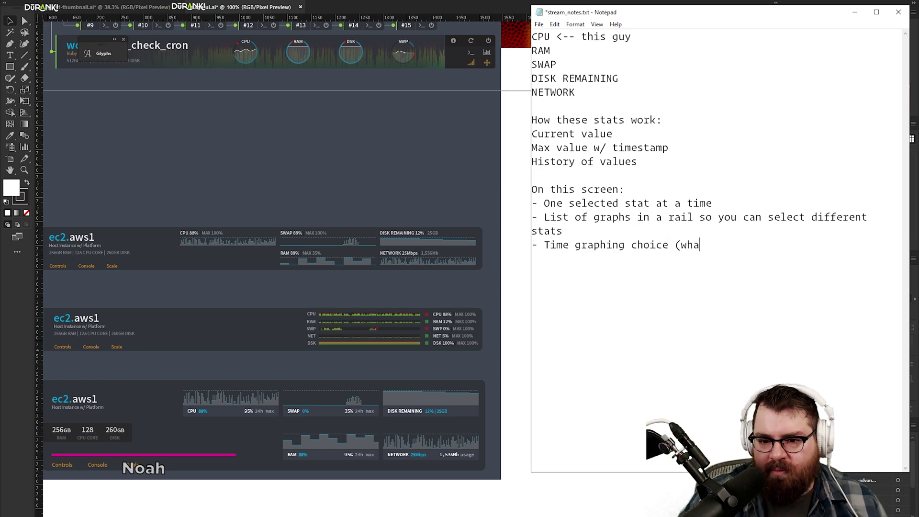
type("t's the time period)")
key("Return")
- After a blank line, add the note "- Services breakdown for ram /cpu (not graphed?)"
key("Return")
type("-")
type(" Services b")
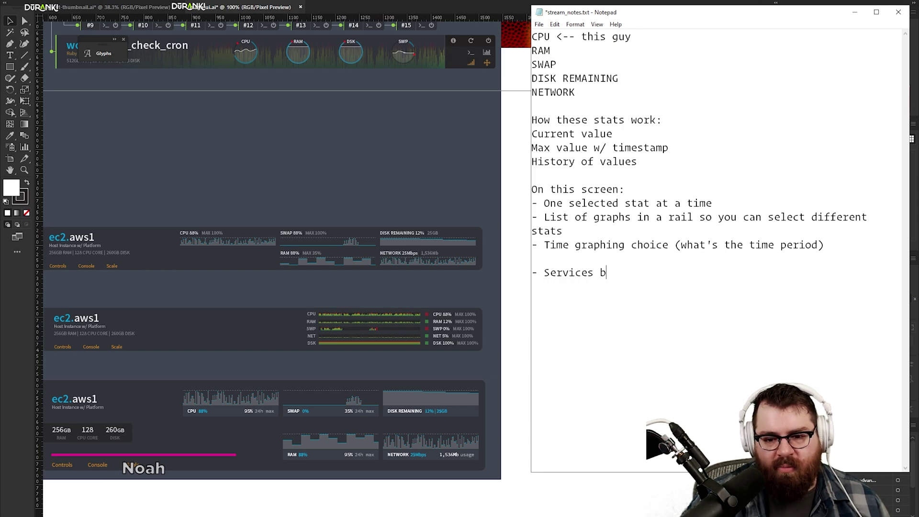
type("reakdown")
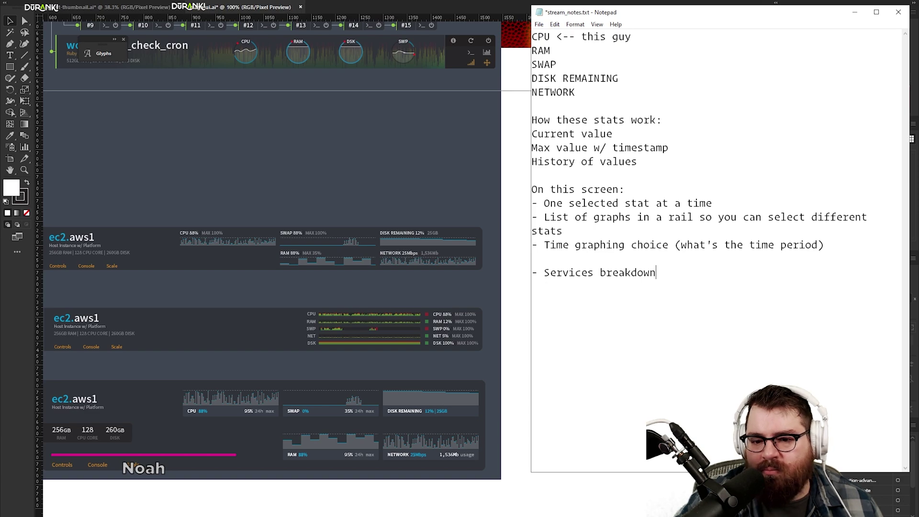
type("for ram /cpu")
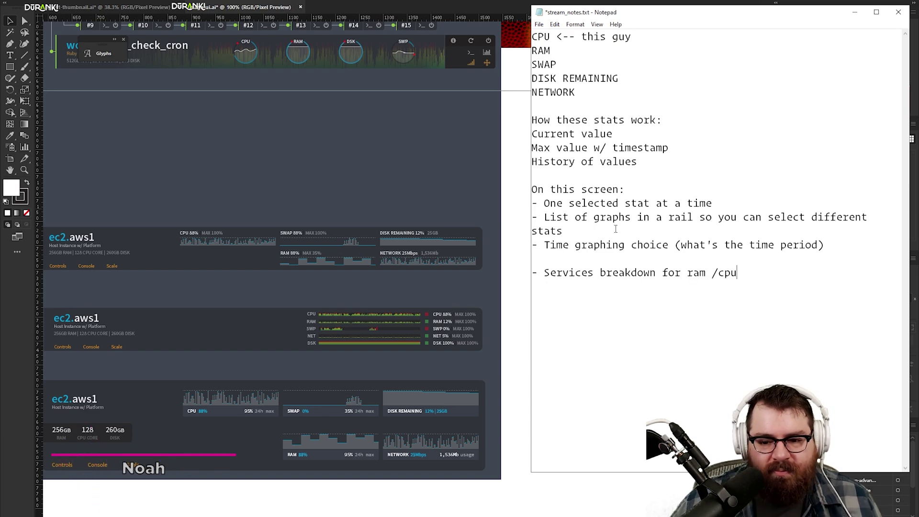
type(" (no")
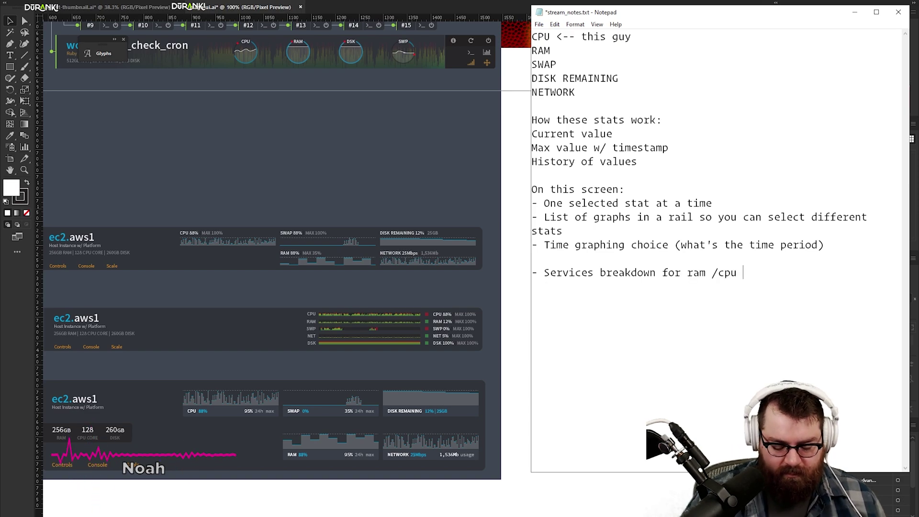
type("t graphed?)")
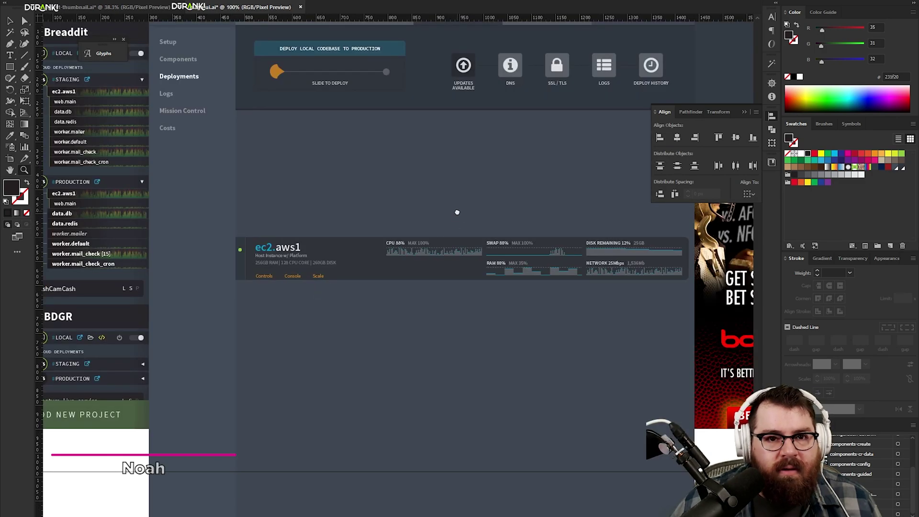
- In the Deployment: Stats modal, draw a thin white horizontal bar between the host specs and CPU graph, starting at the vertical guide
left_click_drag(458, 212, 446, 227)
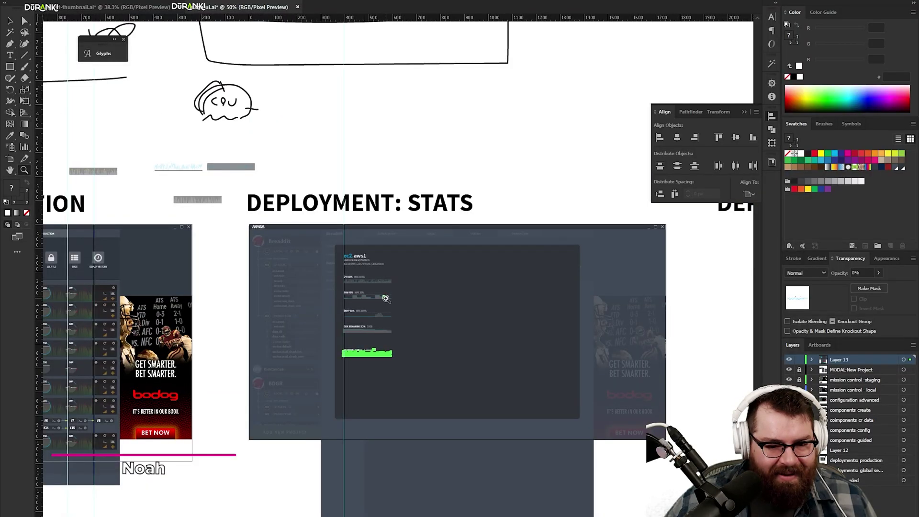
scroll(388, 287, "up", 3)
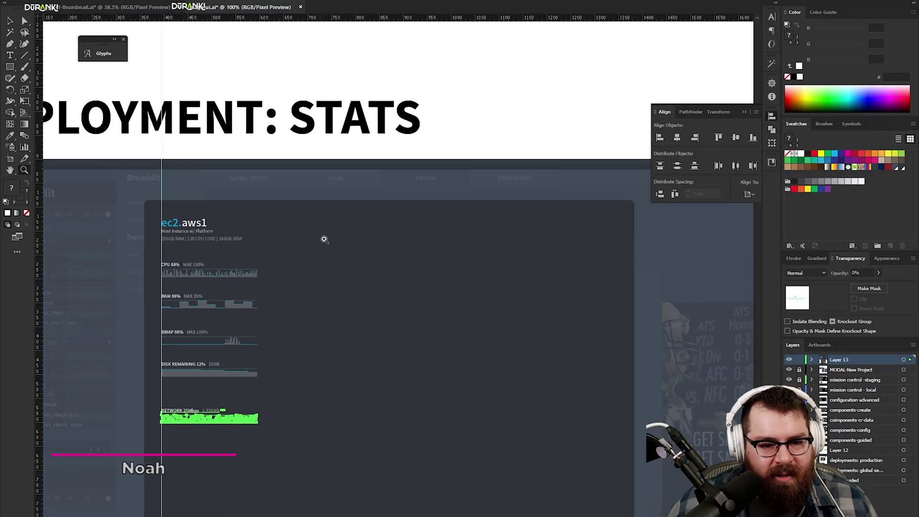
left_click(293, 258)
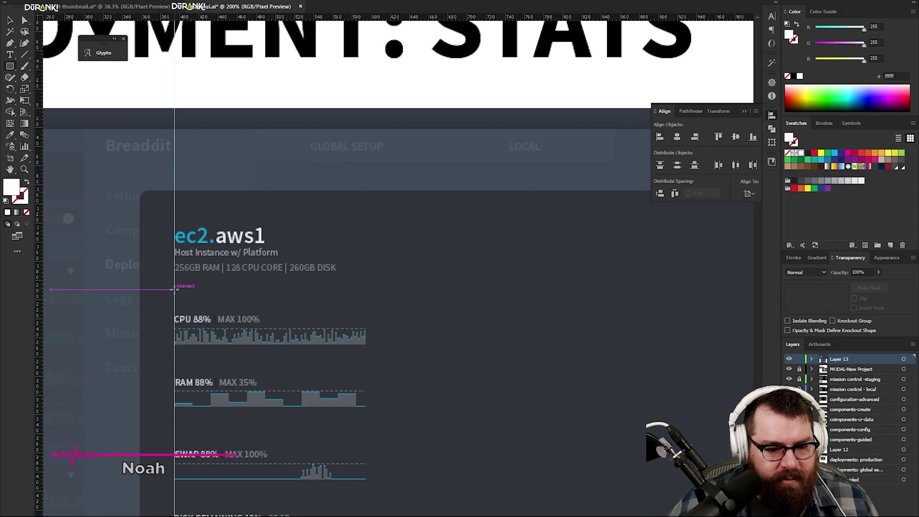
left_click_drag(175, 289, 430, 292)
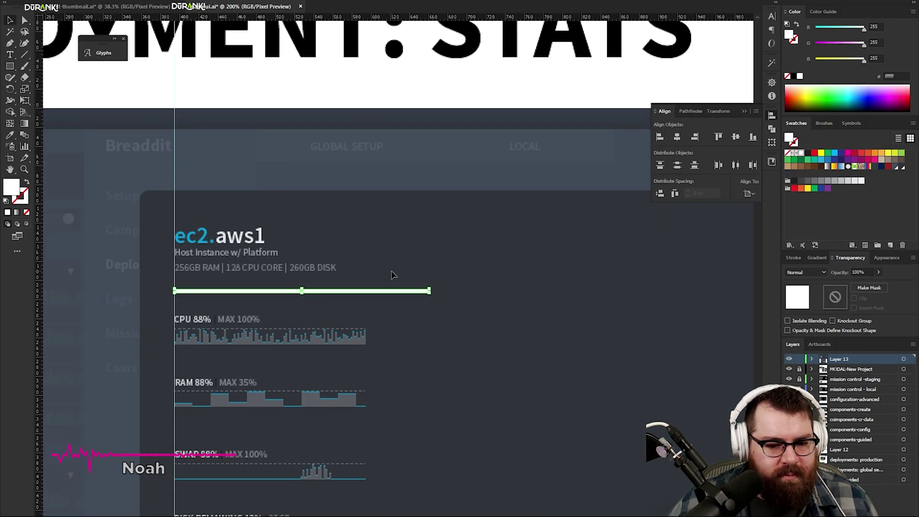
key("ctrl+shift+a")
- Select the white bar and inspect its alignment with the vertical guide and its extent across the stats modal
key("z")
left_click(239, 294)
key("v")
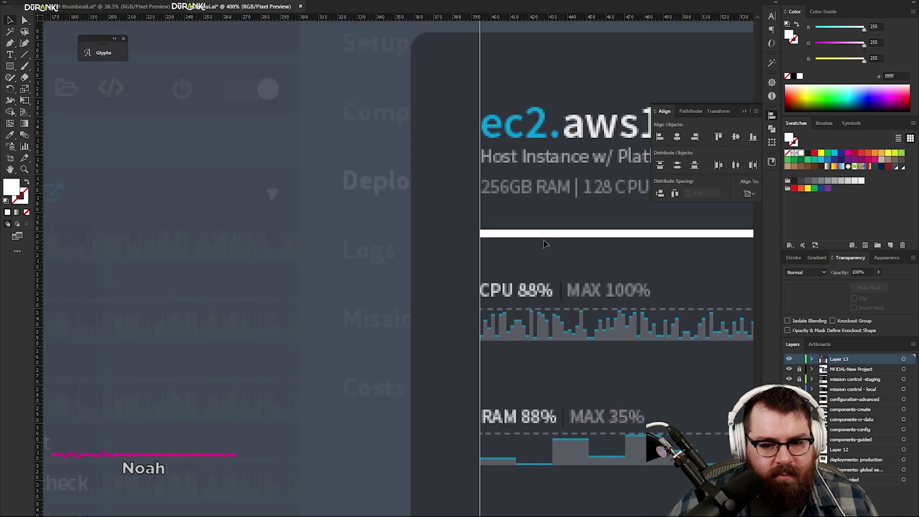
left_click(540, 235)
key("ctrl+minus")
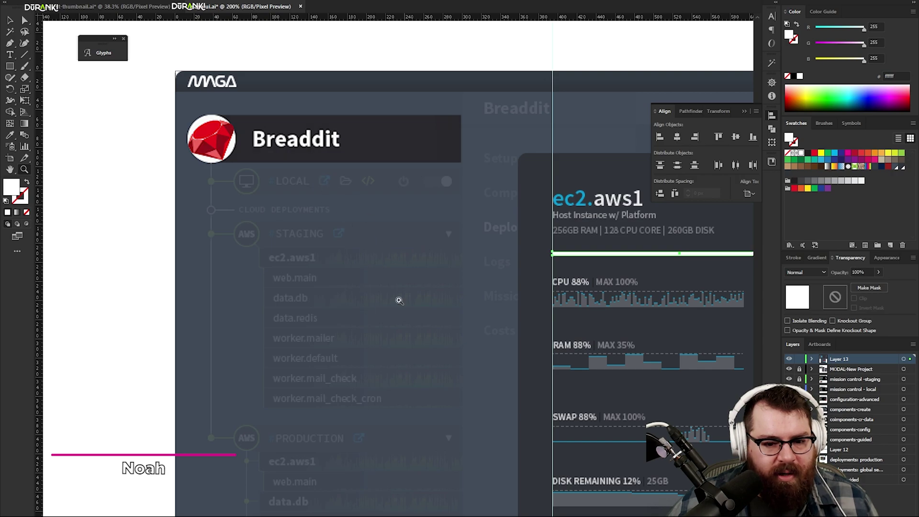
scroll(399, 300, "right", 10)
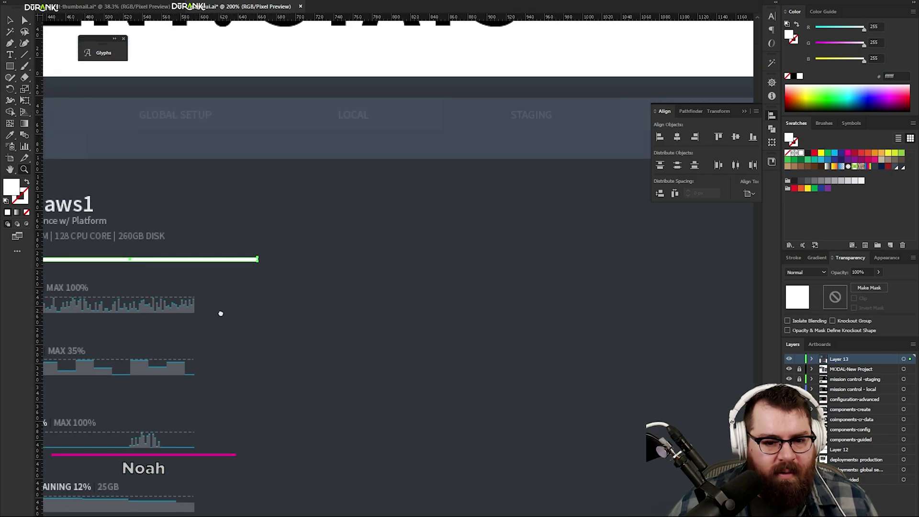
left_click_drag(221, 313, 450, 324)
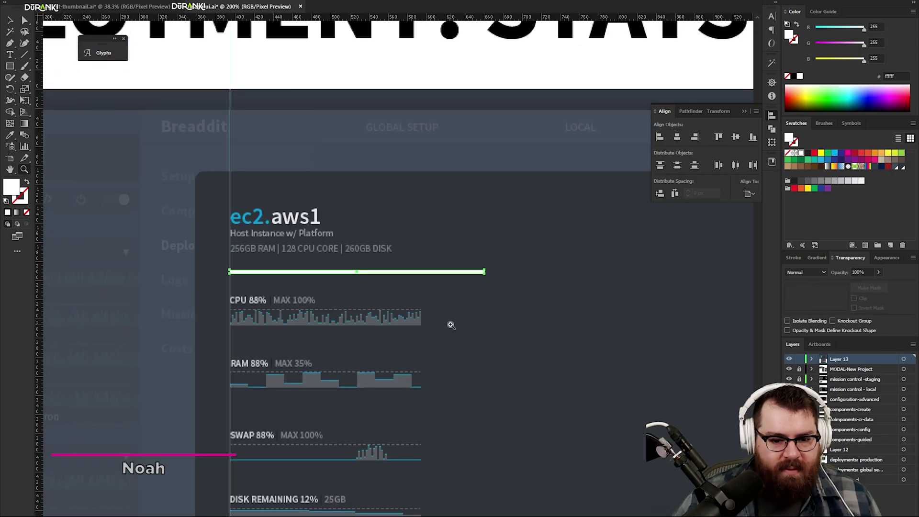
- Delete the white horizontal bar from the stats modal, and select the ec2.aws1 title in the navy header
key("Delete")
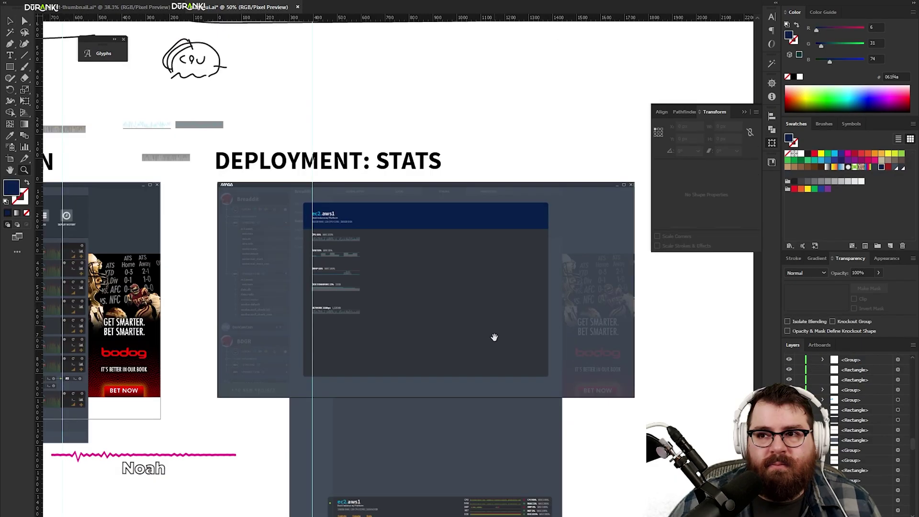
left_click_drag(494, 337, 473, 285)
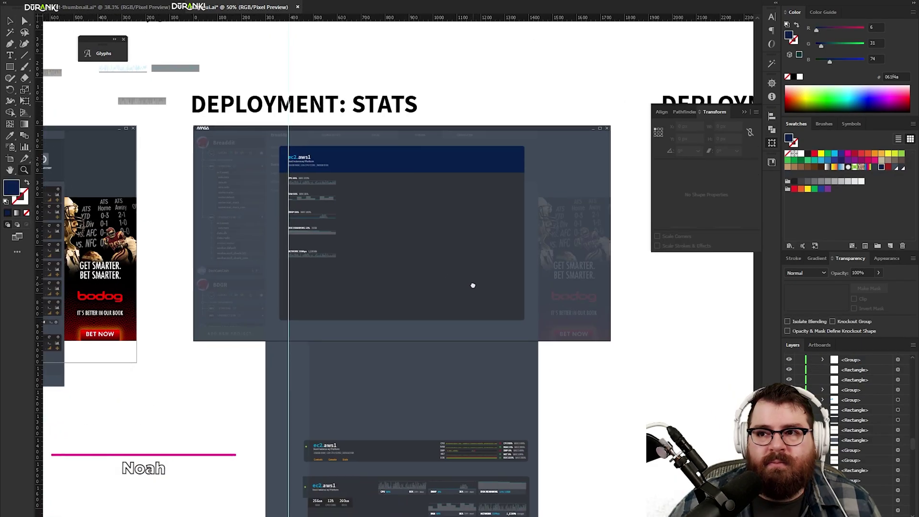
left_click(380, 209)
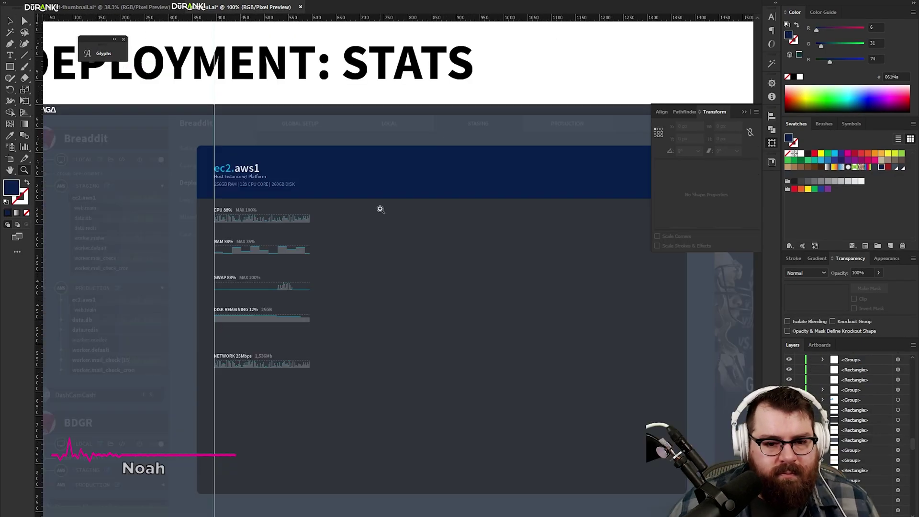
left_click(381, 209)
left_click_drag(365, 215, 485, 191)
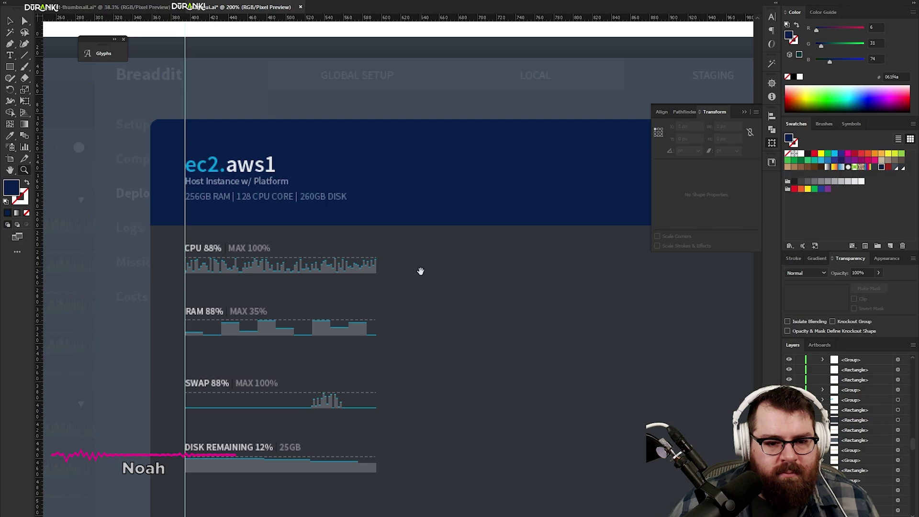
left_click_drag(421, 272, 518, 323)
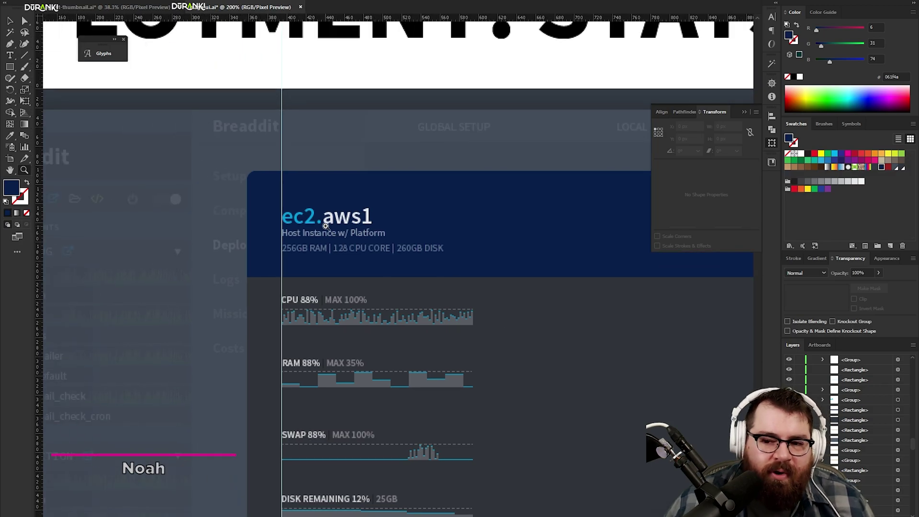
left_click(326, 226)
left_click_drag(391, 259, 316, 262)
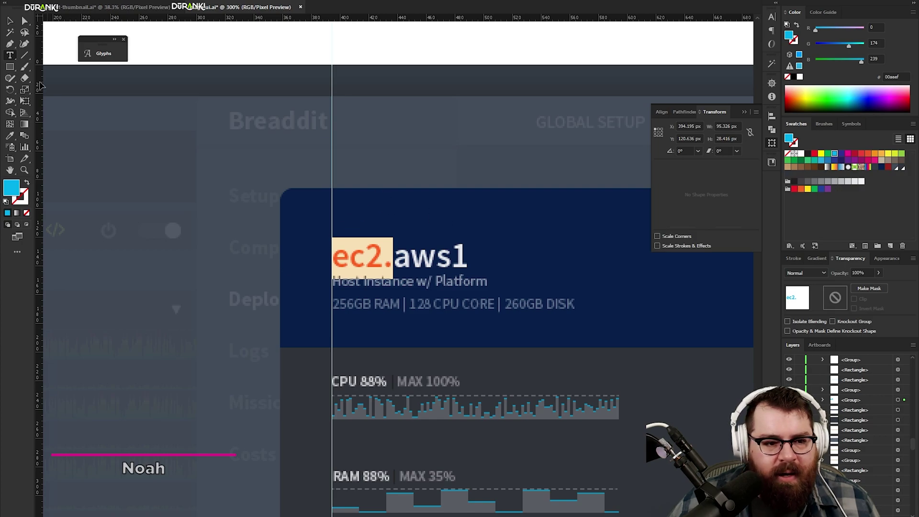
left_click(9, 20)
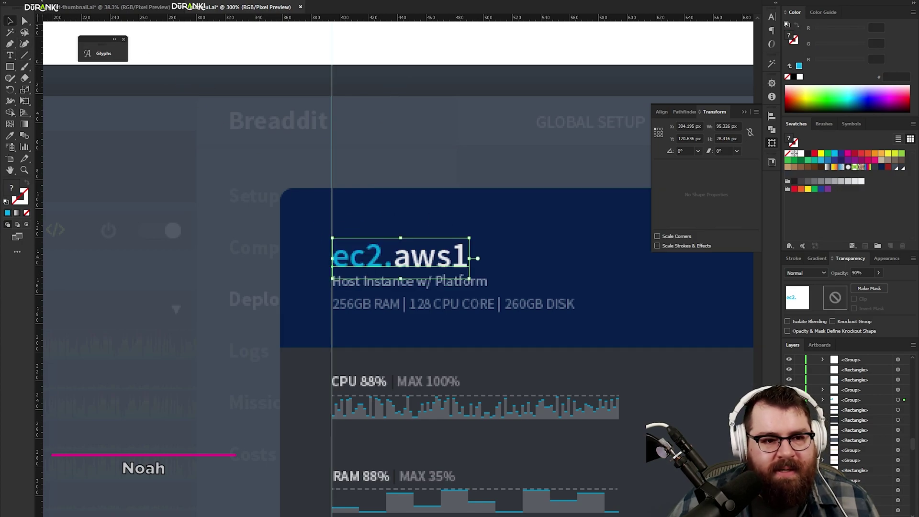
left_click(41, 2)
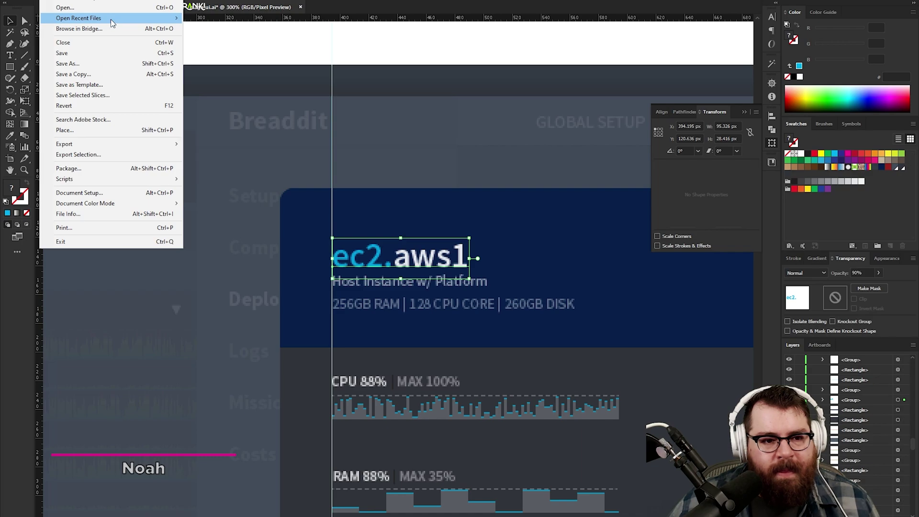
mouse_move(110, 19)
left_click(207, 20)
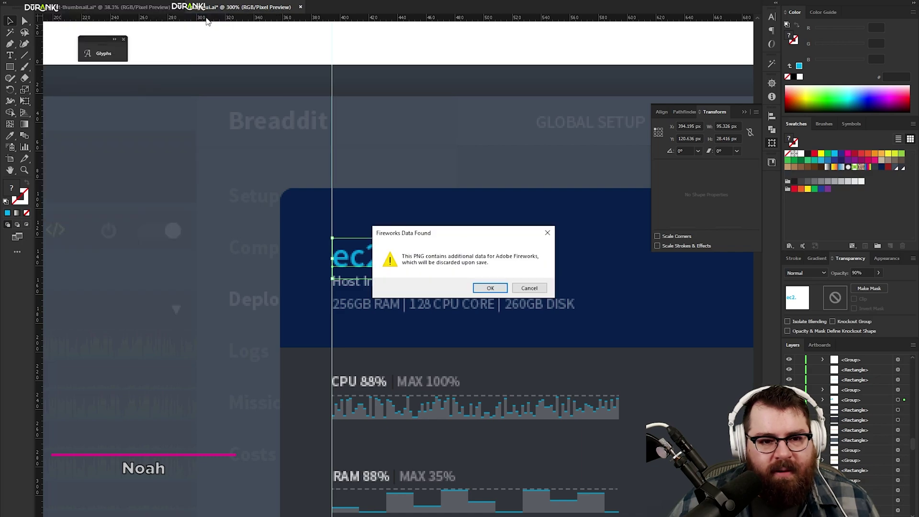
left_click(525, 288)
left_click(522, 267)
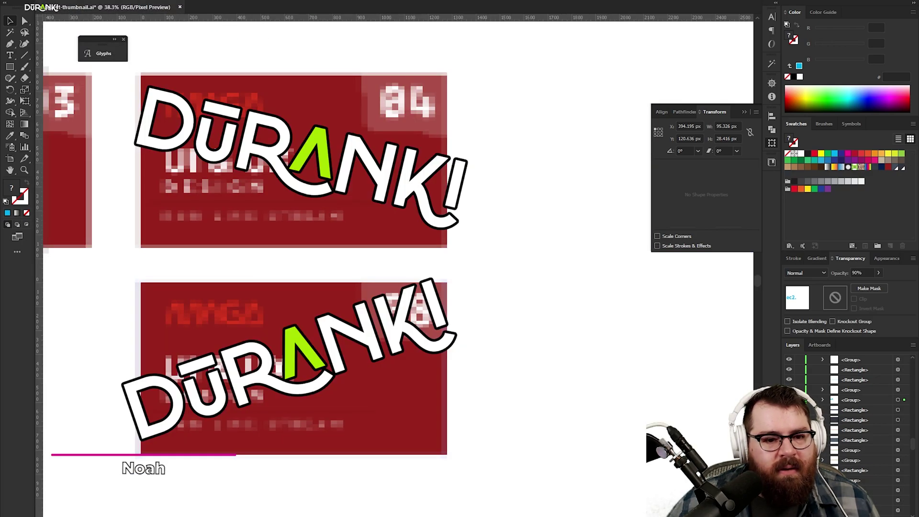
- Reopen the mockup document from the recent files, accepting the Fireworks data warning for its PNG
key("alt+f")
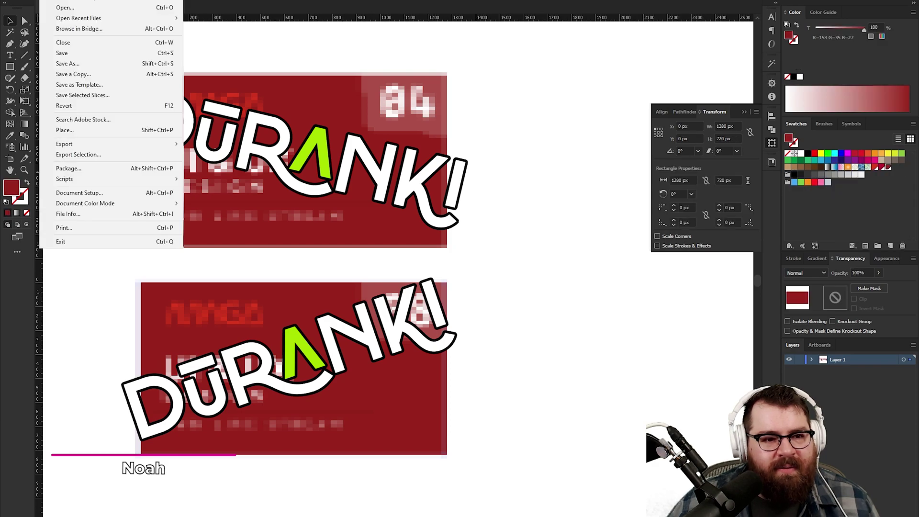
mouse_move(84, 18)
left_click(225, 28)
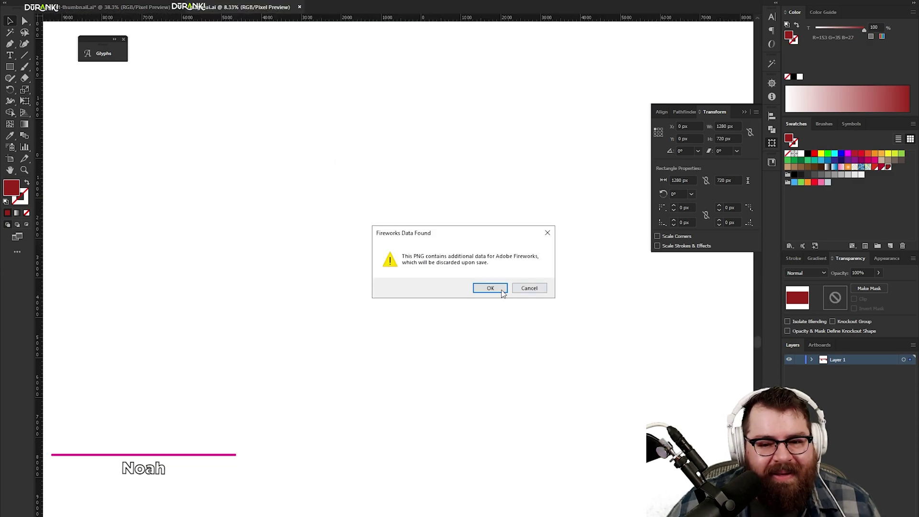
left_click(493, 288)
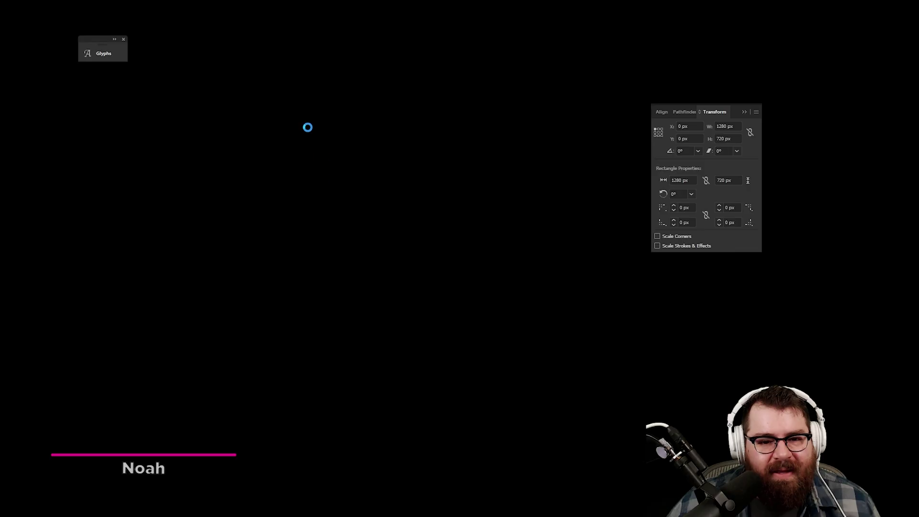
- Examine the reopened mockup's deployment artboards, and check which artwork belongs to the deployments: production layer
key("z")
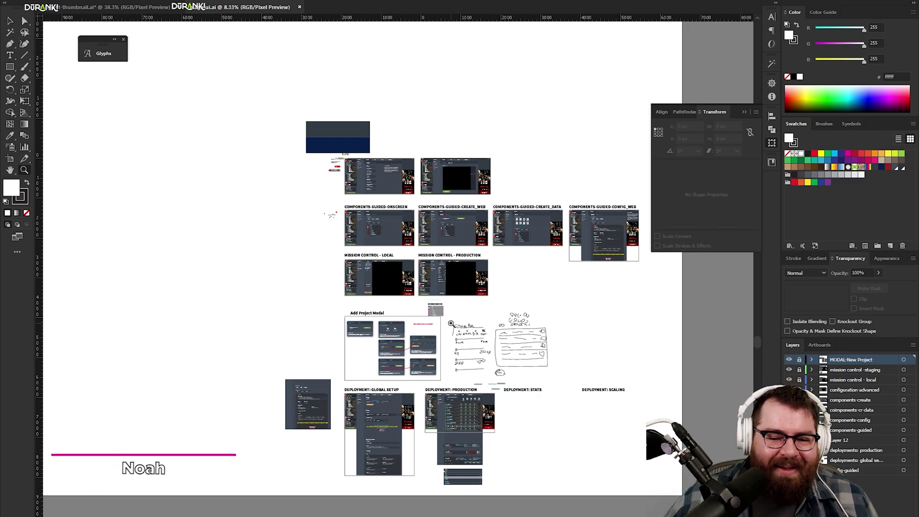
left_click(463, 402)
left_click(454, 322)
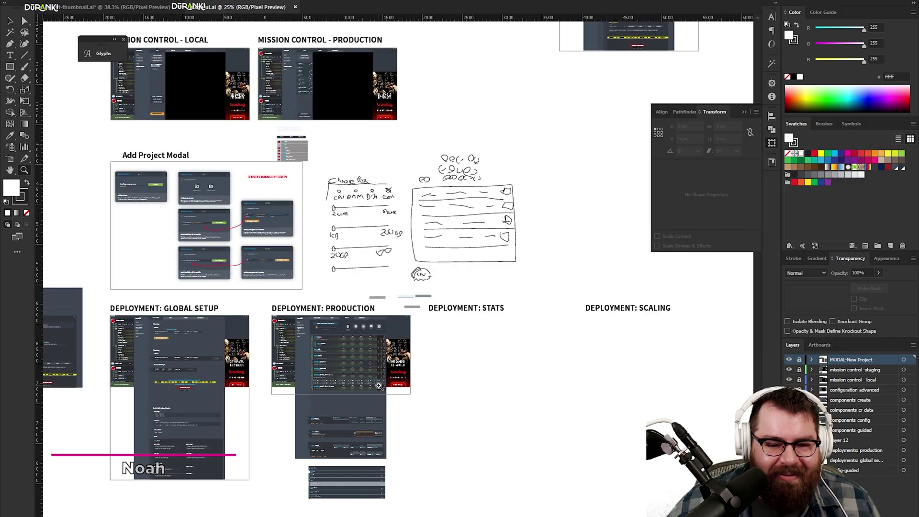
left_click(398, 290)
left_click(343, 286)
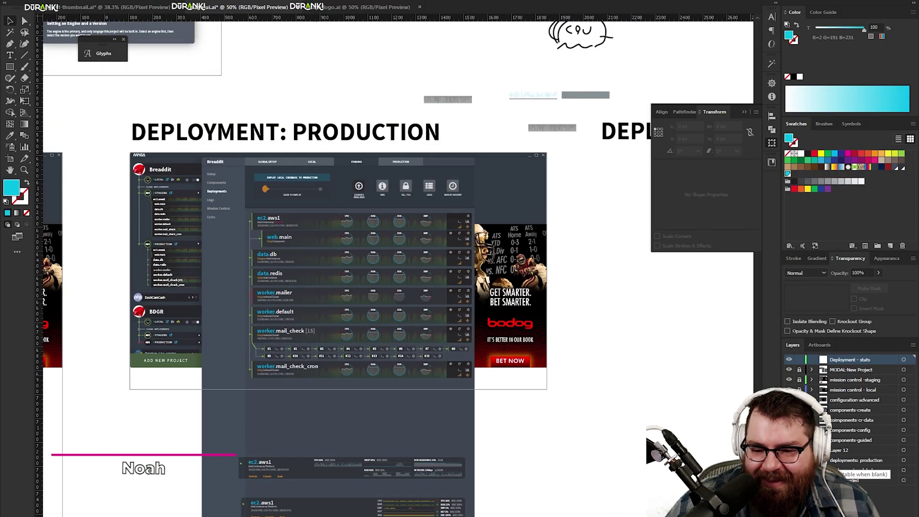
left_click(789, 460)
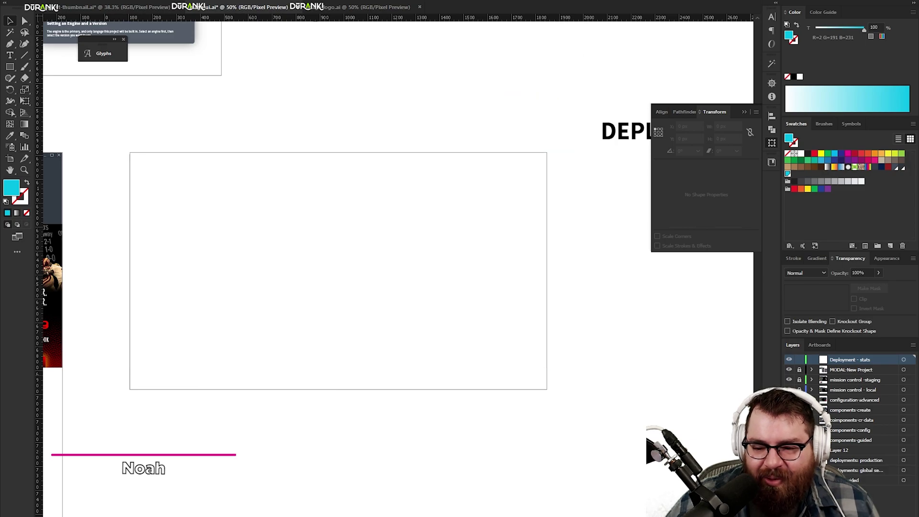
left_click(789, 460)
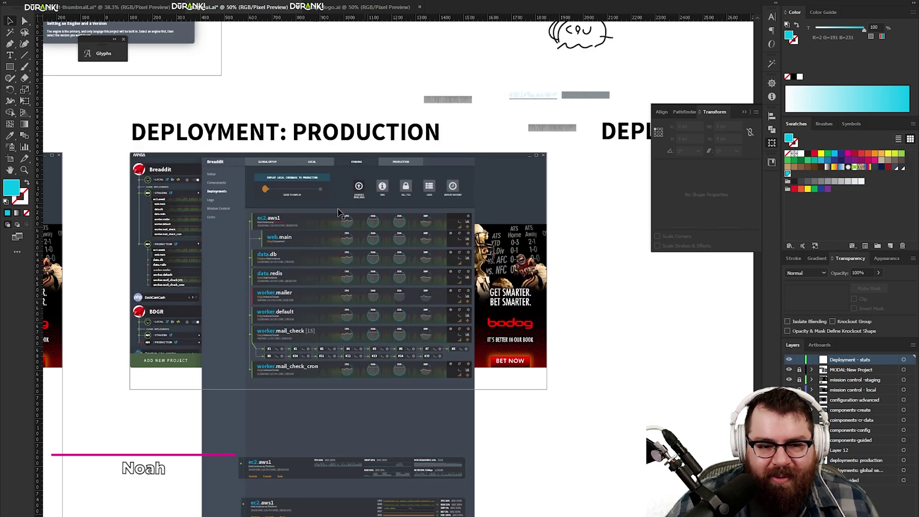
- Make the deployments: production layer active and unlock all locked objects so the production screen artwork can be selected
left_click(82, 0)
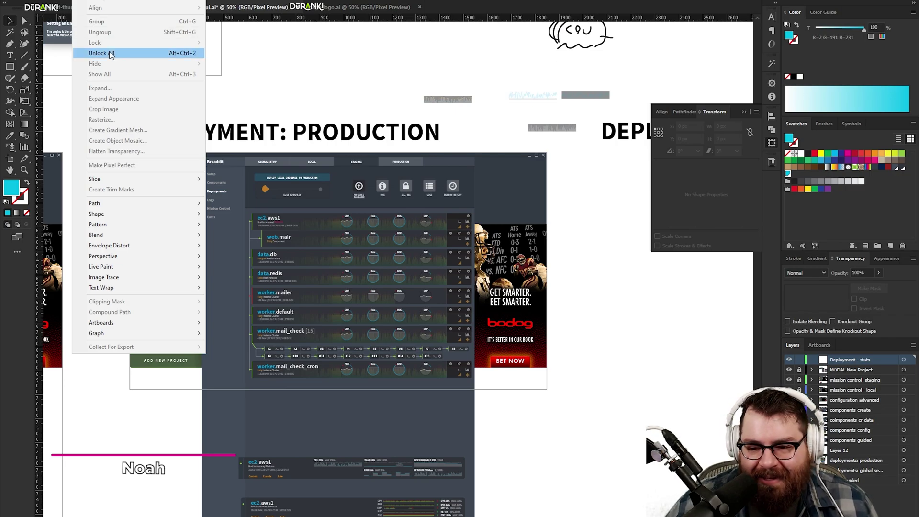
left_click(838, 460)
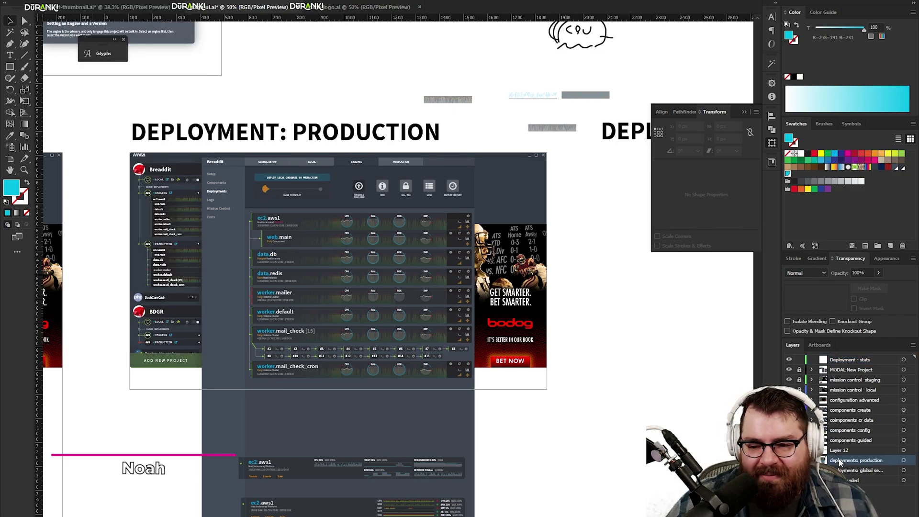
left_click(83, 0)
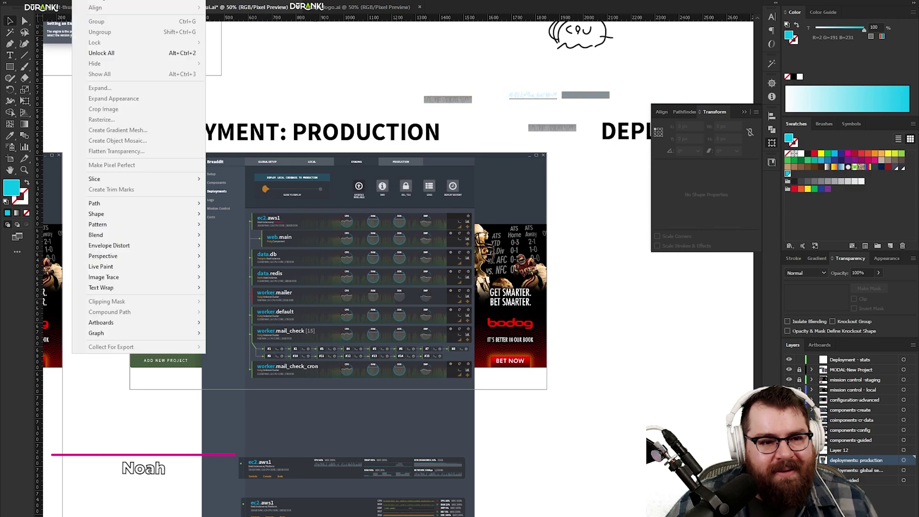
left_click(109, 52)
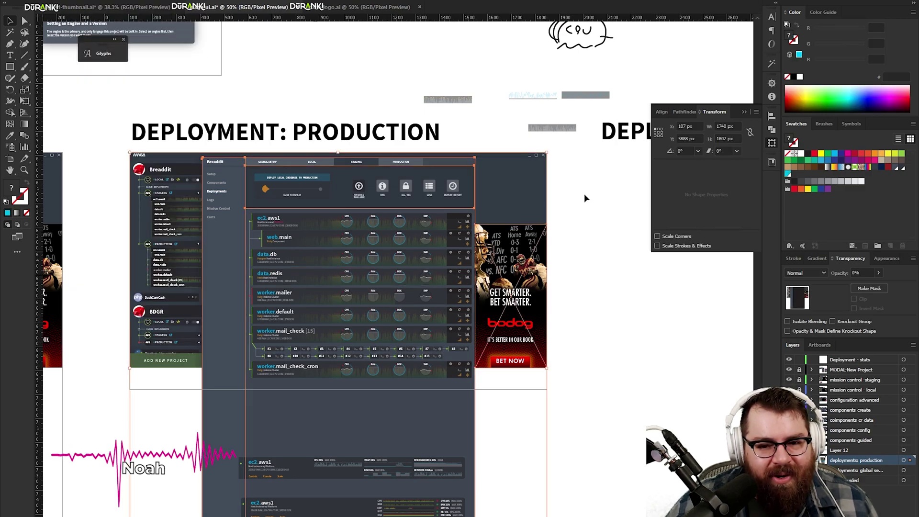
left_click_drag(383, 325, 419, 229)
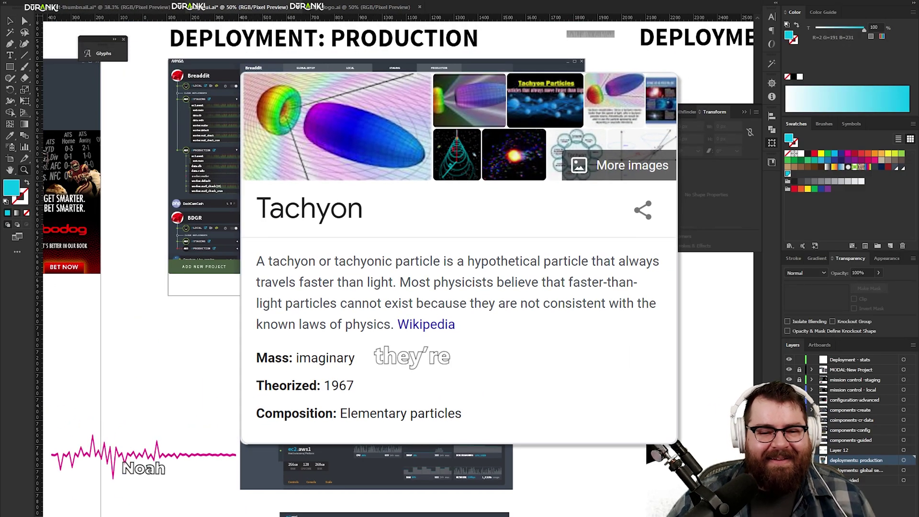
scroll(419, 230, "down", 1)
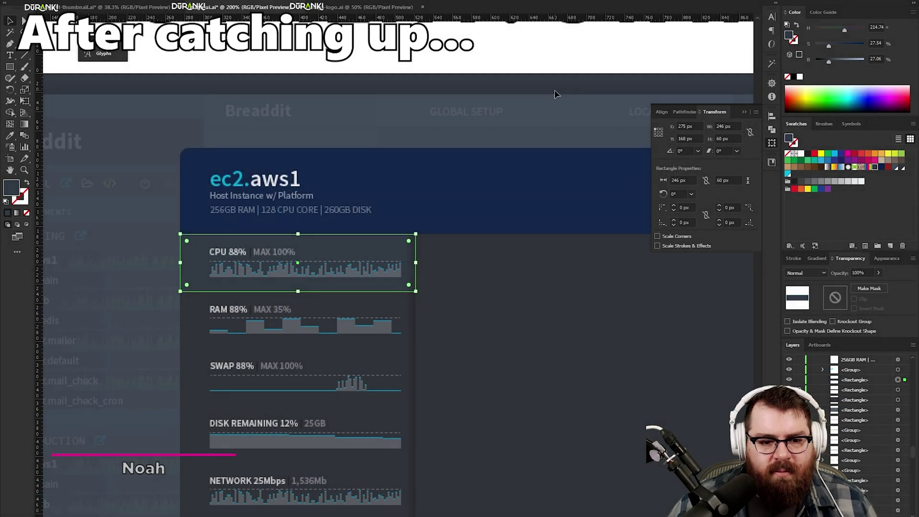
- Deselect the CPU row highlight and start a rectangle in the empty content area beside the modal's graph rail
left_click(510, 55)
left_click_drag(548, 309, 334, 177)
key("z")
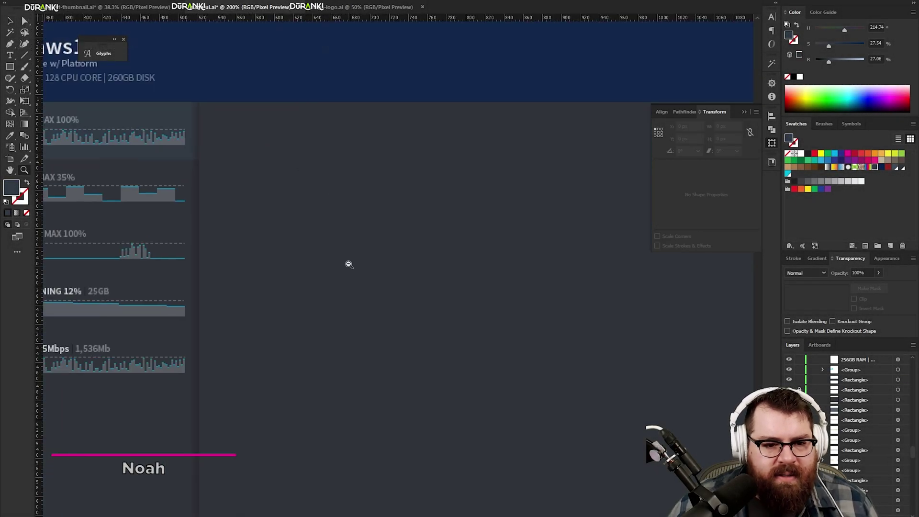
left_click(349, 264, "alt")
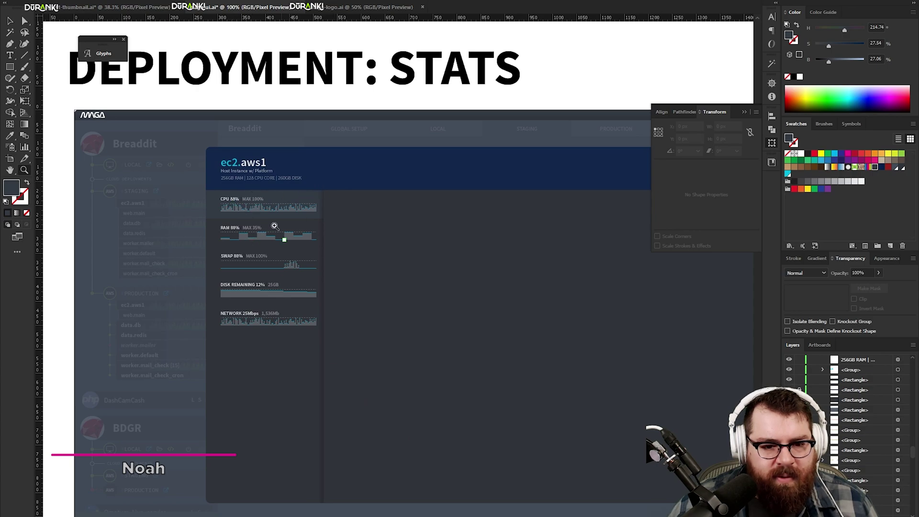
scroll(331, 299, "right", 6)
scroll(400, 291, "down", 1)
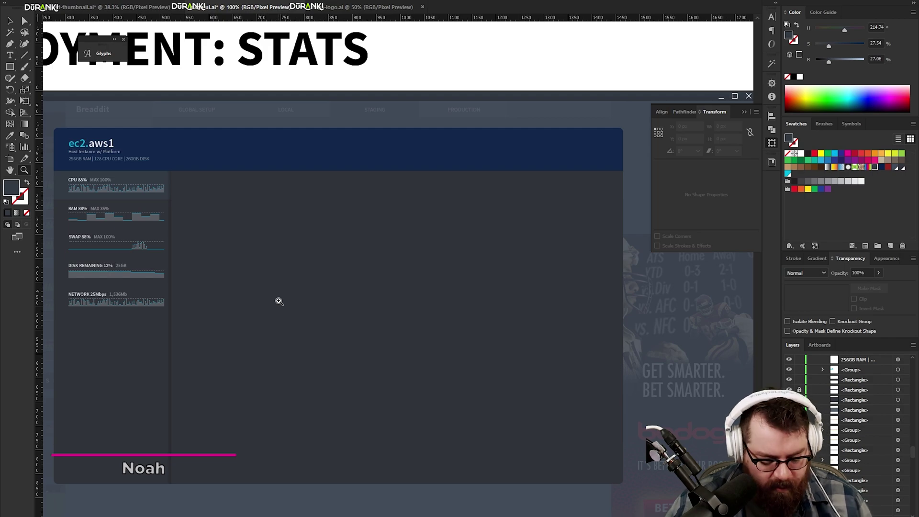
key("m")
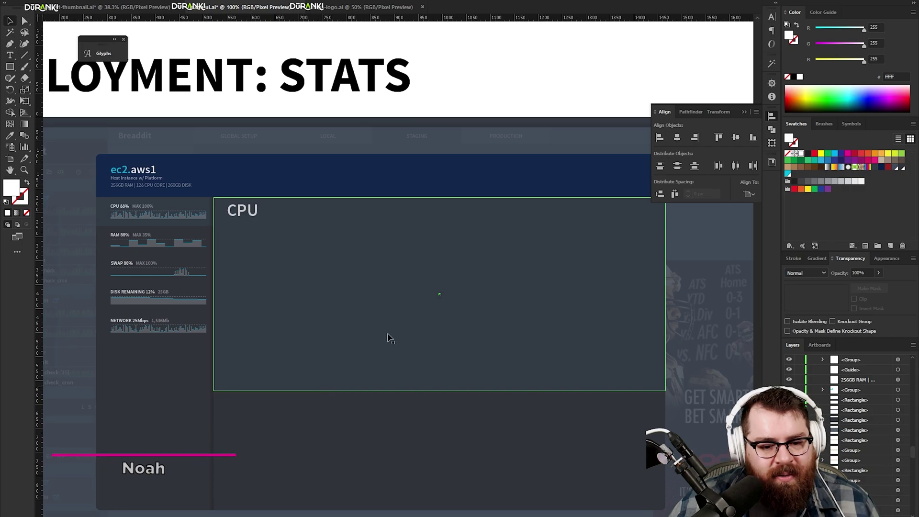
- Move the graph background rectangle up to just below the CPU heading, nudge it down about 1 px, and deselect it
left_click(323, 442)
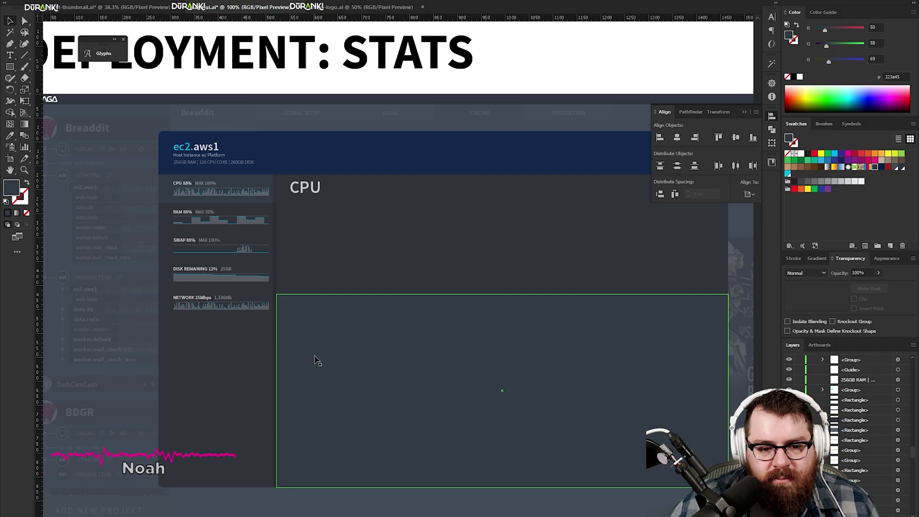
left_click_drag(316, 360, 311, 267)
key("z")
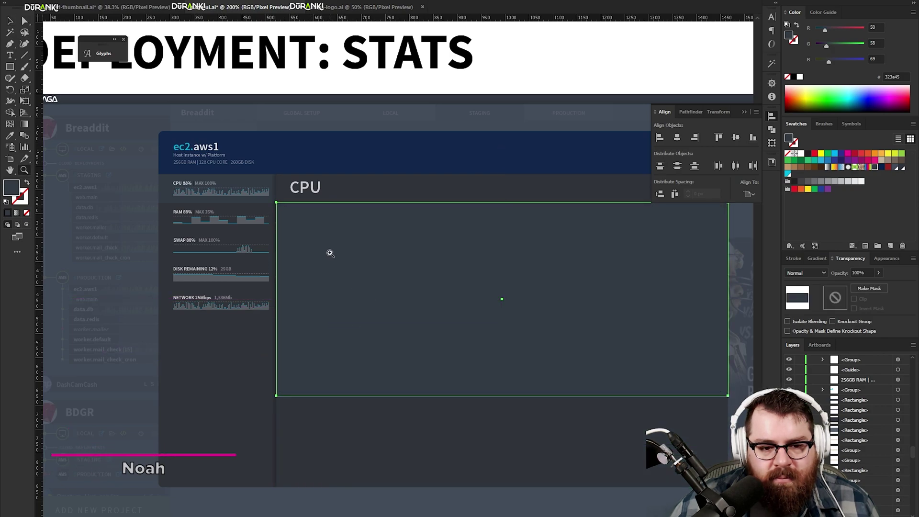
triple_click(330, 253)
left_click(402, 234)
left_click(423, 235)
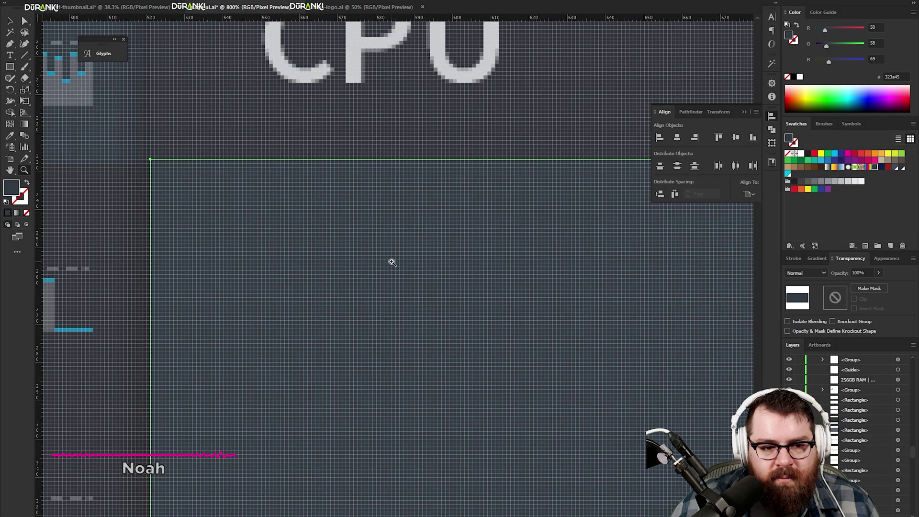
key("v")
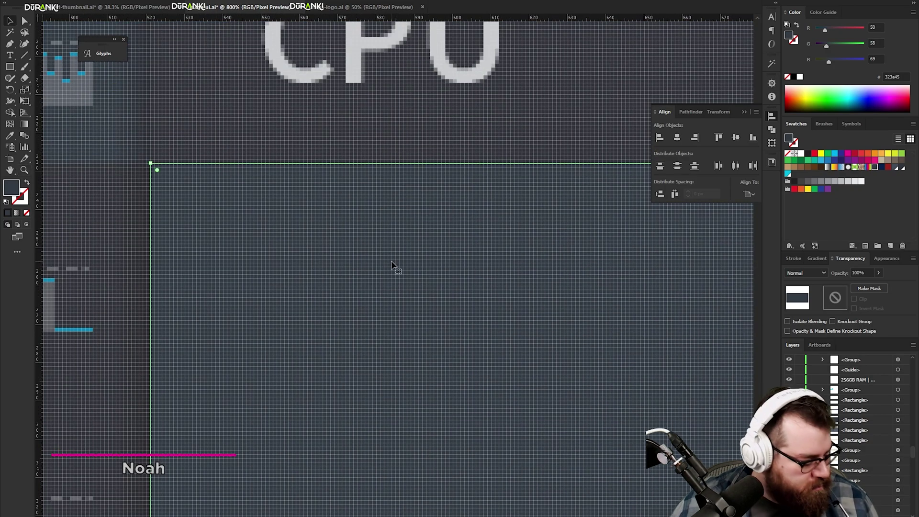
key("z")
left_click(519, 289, "alt")
left_click(519, 289, "alt")
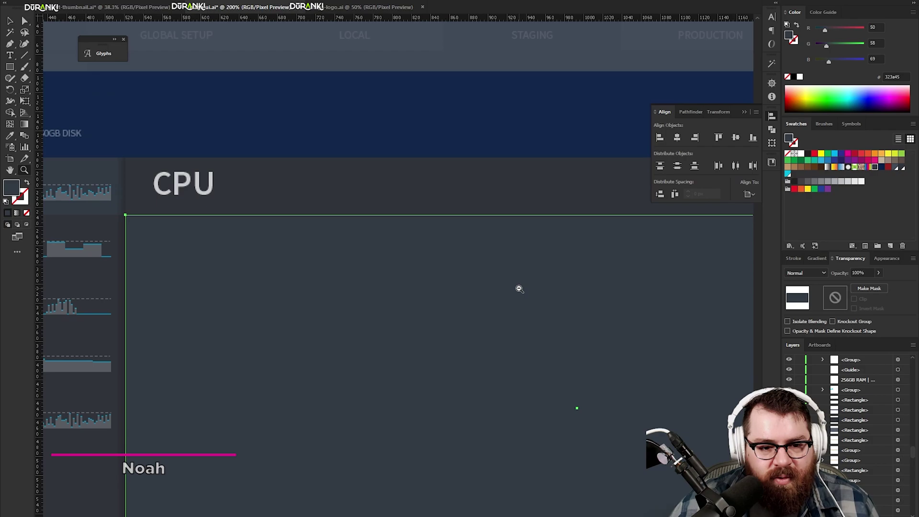
left_click(519, 289, "alt")
key("v")
left_click(512, 461)
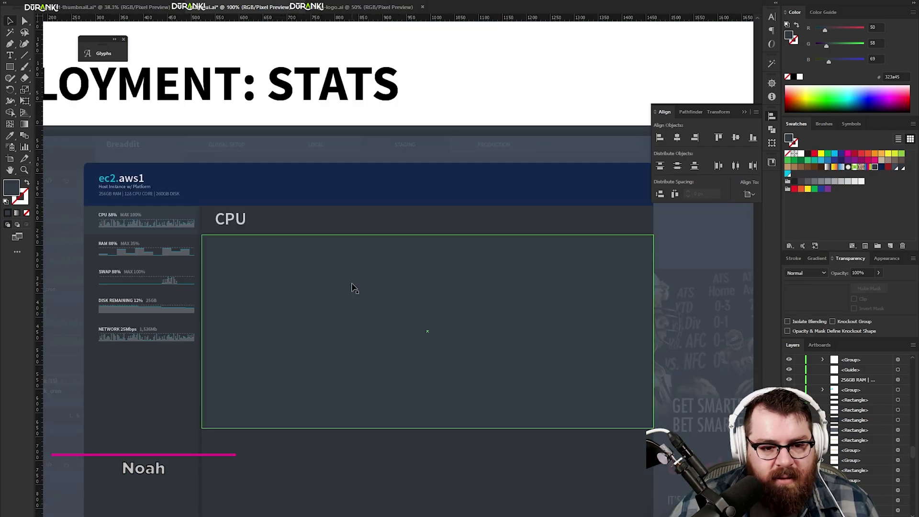
- Duplicate the CPU heading to the far end of the same row and change the copy's text to "TIME CONTROLS"
left_click_drag(242, 225, 619, 229)
double_click(618, 221)
type("TIME CONTROLS")
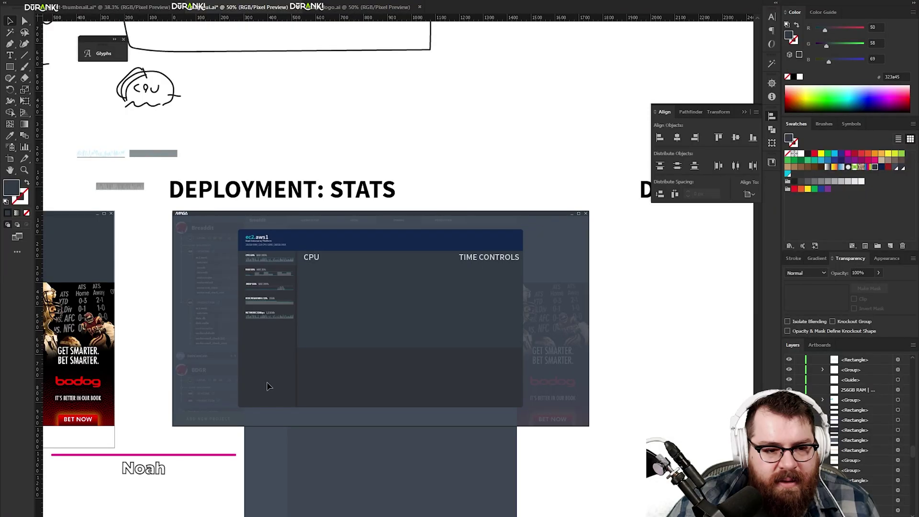
- Brush a rough layout below the main graph area: the words "Cur Max", a vertical divider and a stack of horizontal list lines
key("z")
left_click(347, 338)
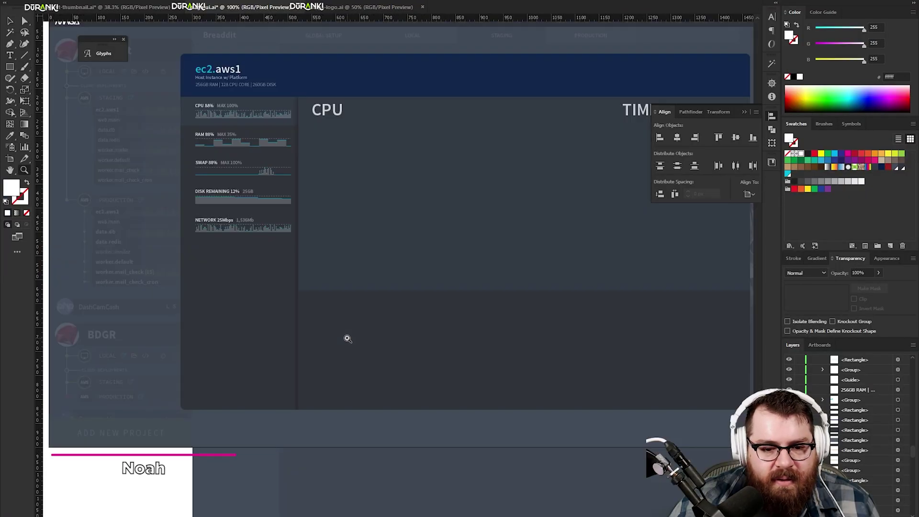
key("b")
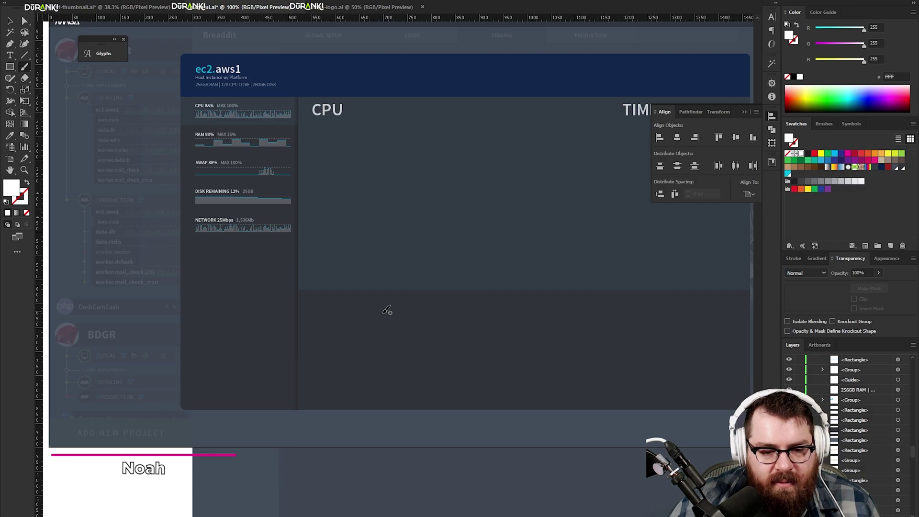
left_click_drag(388, 308, 312, 319)
mouse_move(253, 322)
left_mouse_down()
mouse_move(271, 341)
mouse_move(365, 313)
mouse_move(375, 329)
mouse_move(399, 333)
left_mouse_up()
left_click_drag(385, 327, 427, 344)
left_click_drag(426, 321, 412, 338)
left_click_drag(446, 340, 429, 347)
- Swap the sketched parts so the divider and list lines sit beside the graph rail and "Cur Max" sits at the far end
scroll(426, 345, "right", 3)
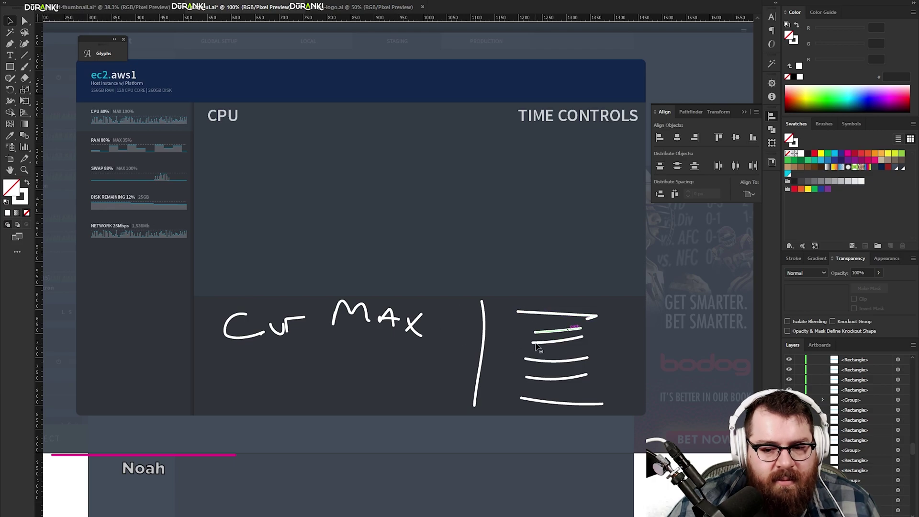
left_click_drag(622, 307, 467, 434)
mouse_move(477, 345)
left_mouse_down()
mouse_move(465, 390)
mouse_move(246, 431)
mouse_move(221, 421)
left_mouse_up()
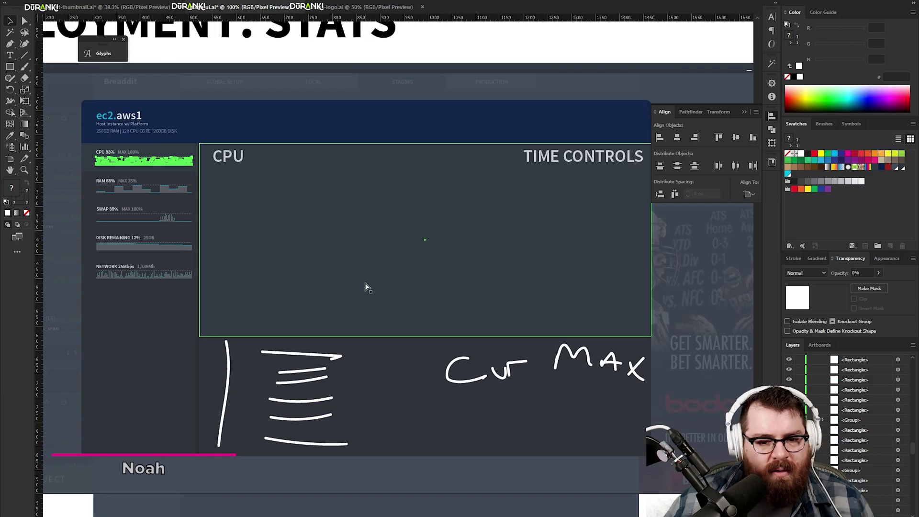
- Paste a copy of the small CPU graph with its dashed line into the main graph area and inspect it up close
key("ctrl+v")
left_click(426, 300)
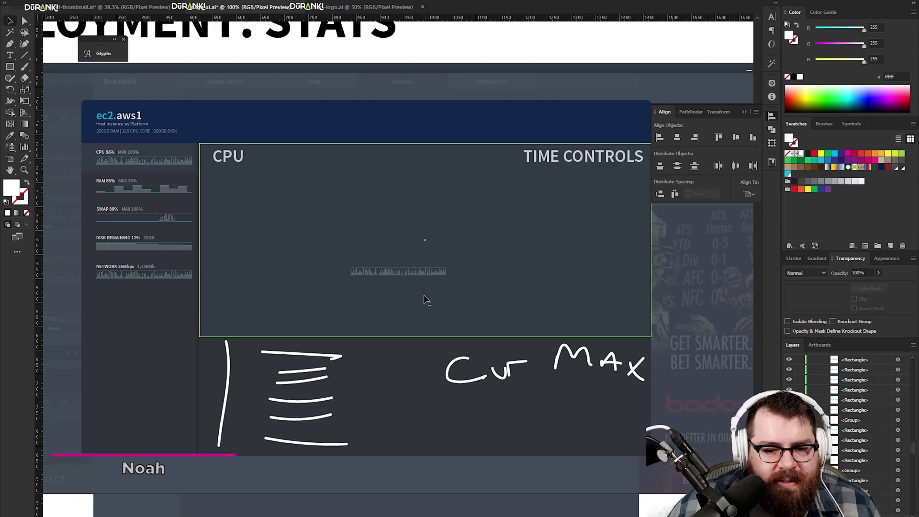
left_click_drag(405, 285, 457, 311)
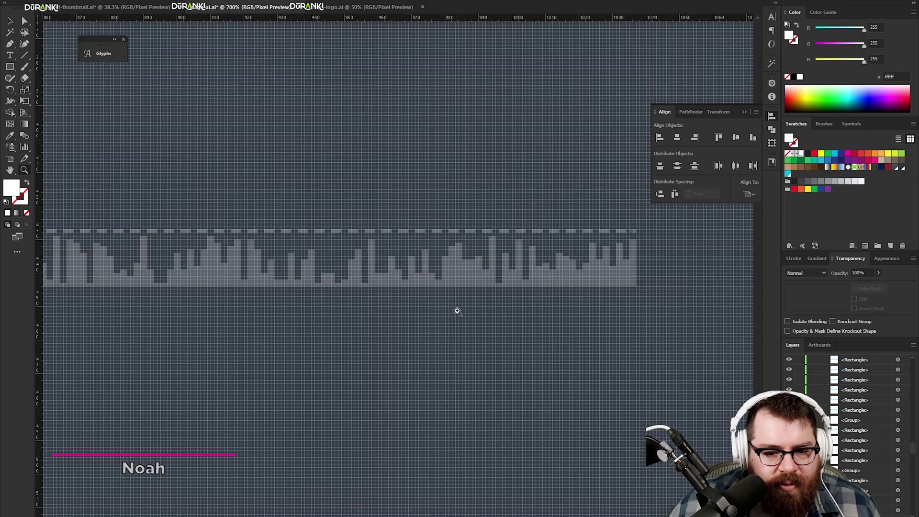
left_click(357, 304, "alt")
left_click(357, 303, "alt")
left_click(336, 250, "alt")
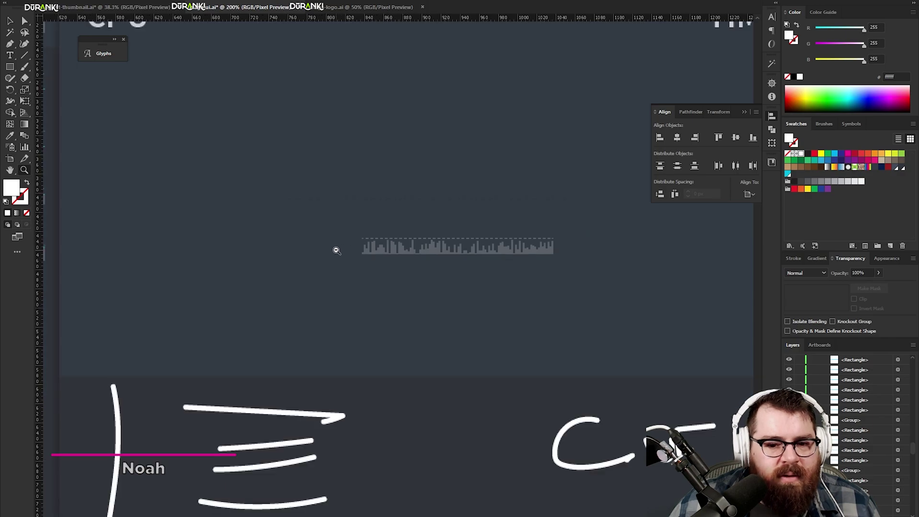
left_click(329, 244, "alt")
left_click_drag(384, 240, 460, 291)
key("v")
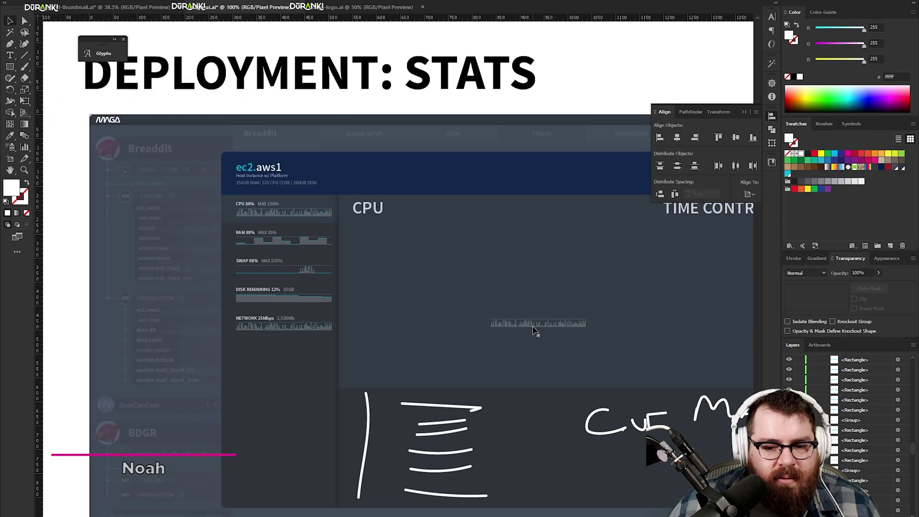
- Delete the bars of the pasted small graph, keeping only its dashed line
left_click(534, 330)
left_click(539, 265)
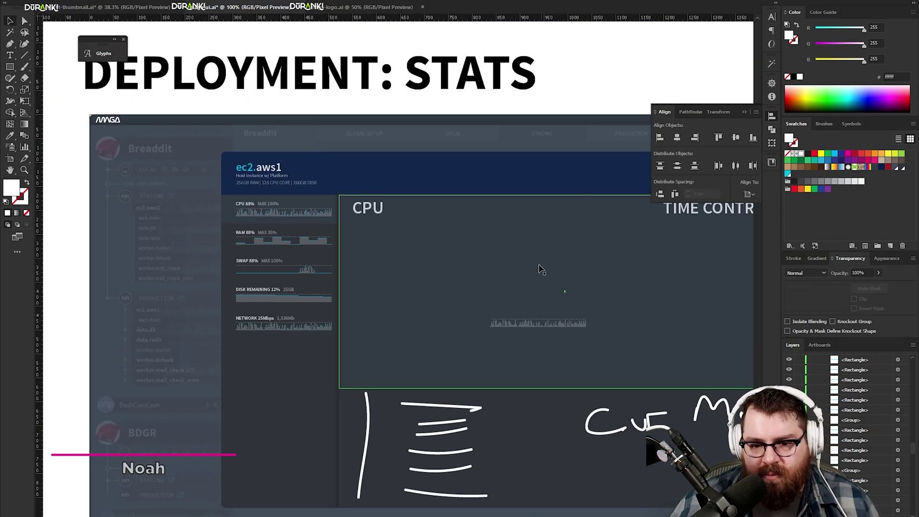
left_click(548, 321)
key("Delete")
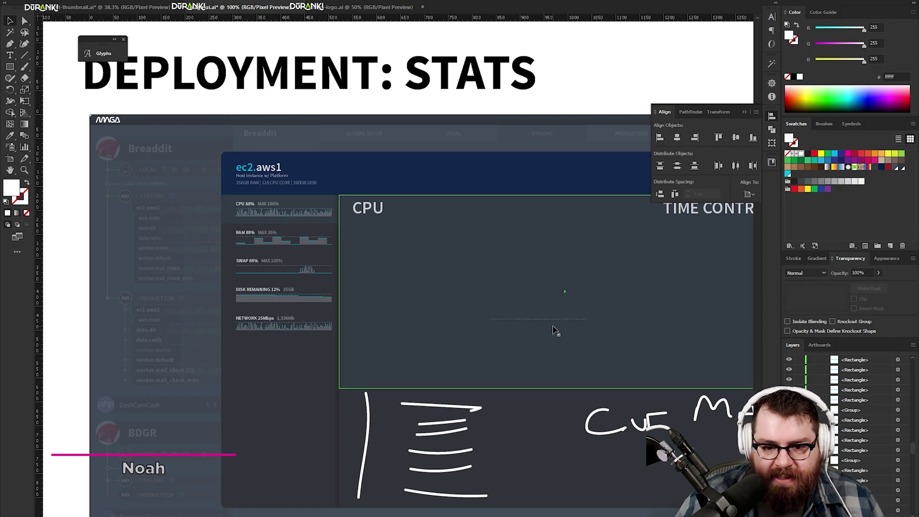
- Place an instance of the graphyboi symbol in the main graph area
left_click(720, 215)
left_click(850, 124)
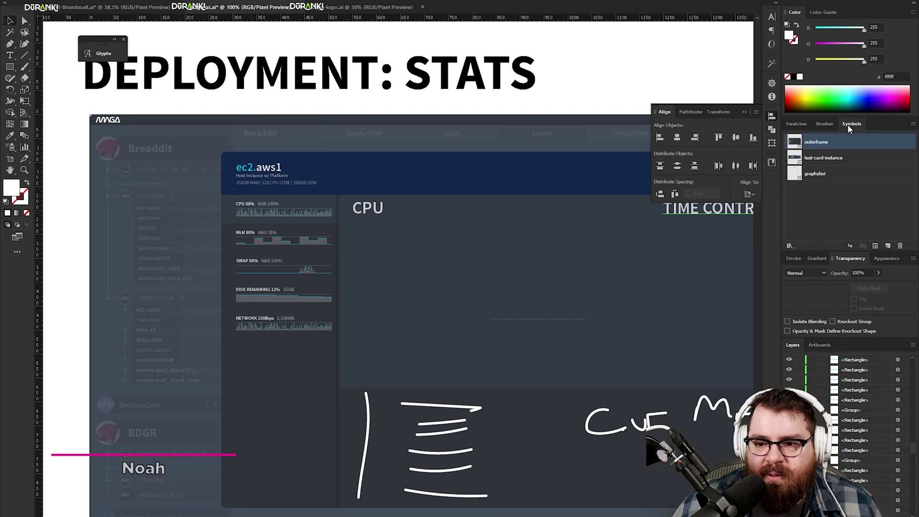
left_click(848, 174)
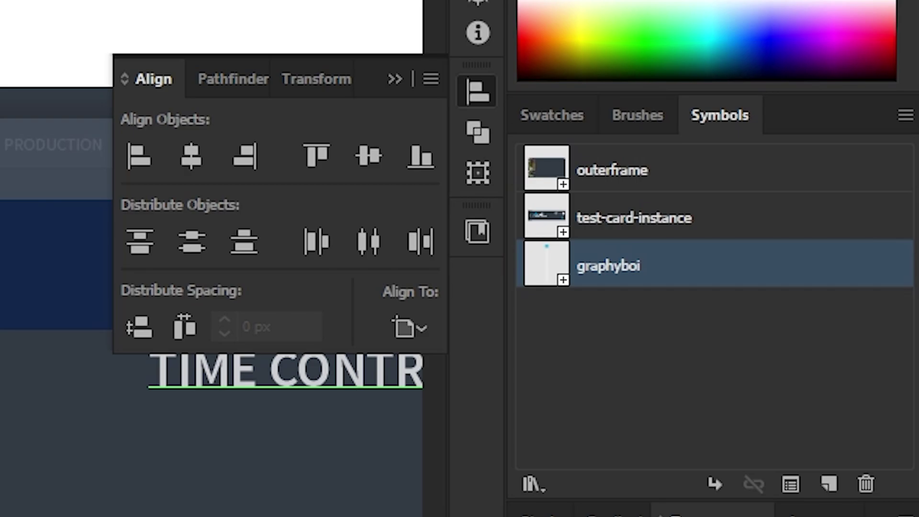
left_click_drag(546, 265, 413, 332)
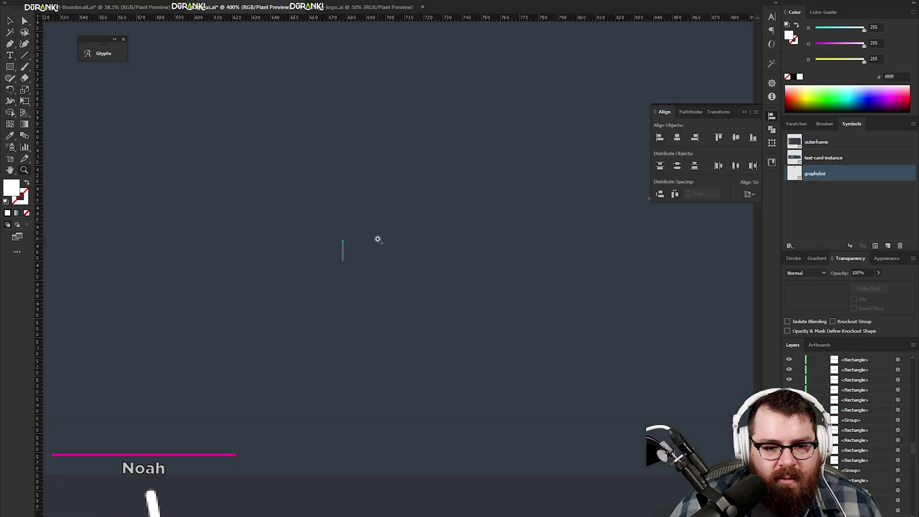
- Stretch the placed graphyboi bar taller from its upper edge and deselect it
left_click(378, 238)
key("v")
left_click(347, 286)
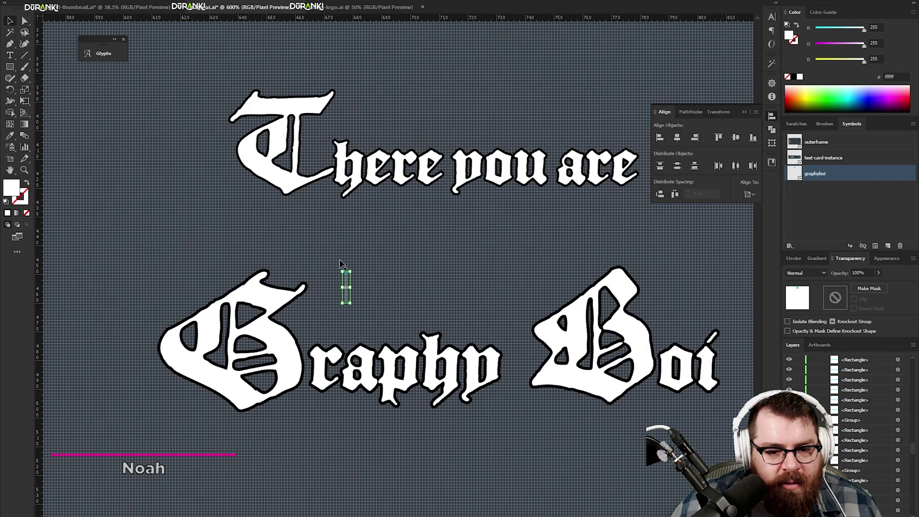
left_click_drag(344, 268, 353, 193)
left_click(386, 304)
- Fill the full width of the main graph area with narrow graphyboi bars of varying heights
key("z")
left_click(383, 326, "alt")
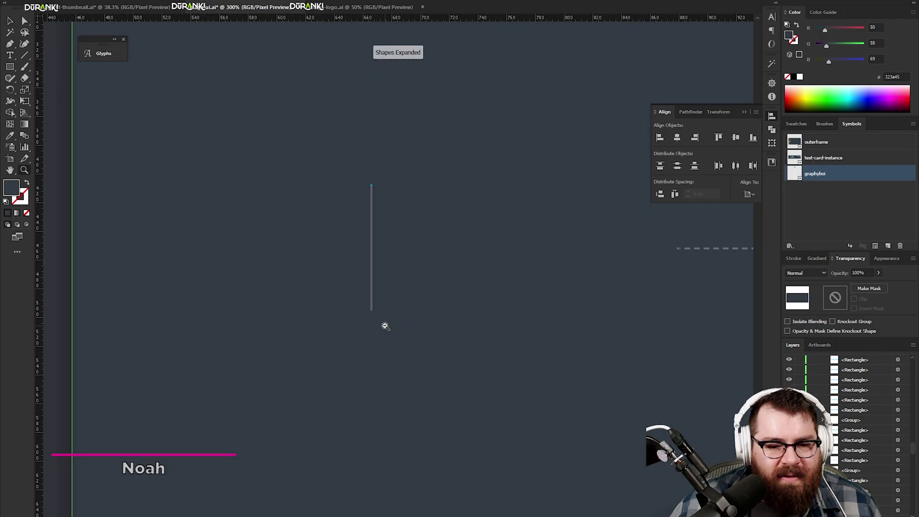
left_click(386, 325, "alt")
left_click(386, 320, "alt")
left_click(418, 207)
left_click_drag(418, 207, 509, 317)
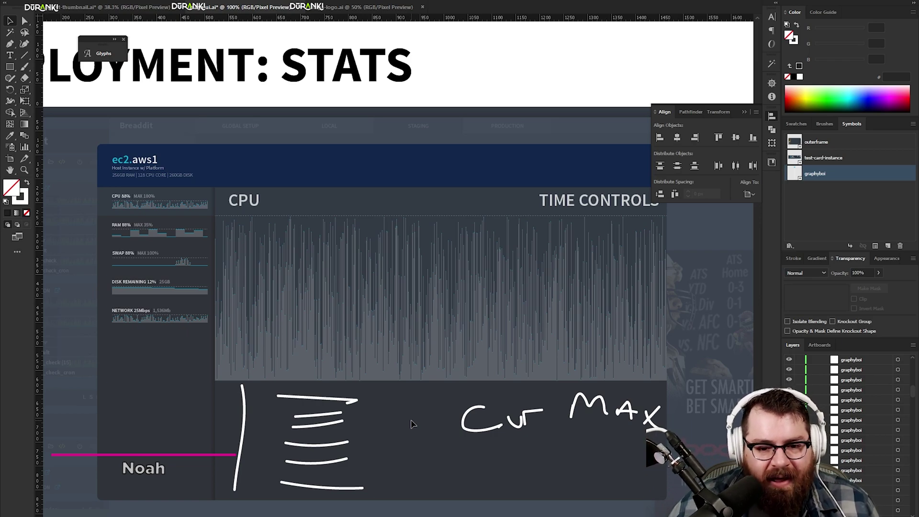
- Clear the narrow bars out of the main graph area, including the last few beside the graph rail
scroll(679, 348, "down", 2)
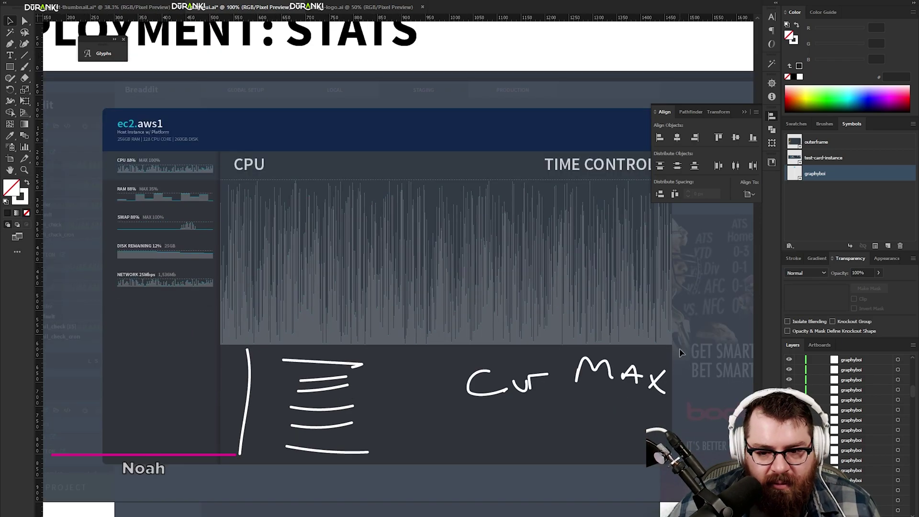
left_click_drag(679, 349, 228, 249)
key("Delete")
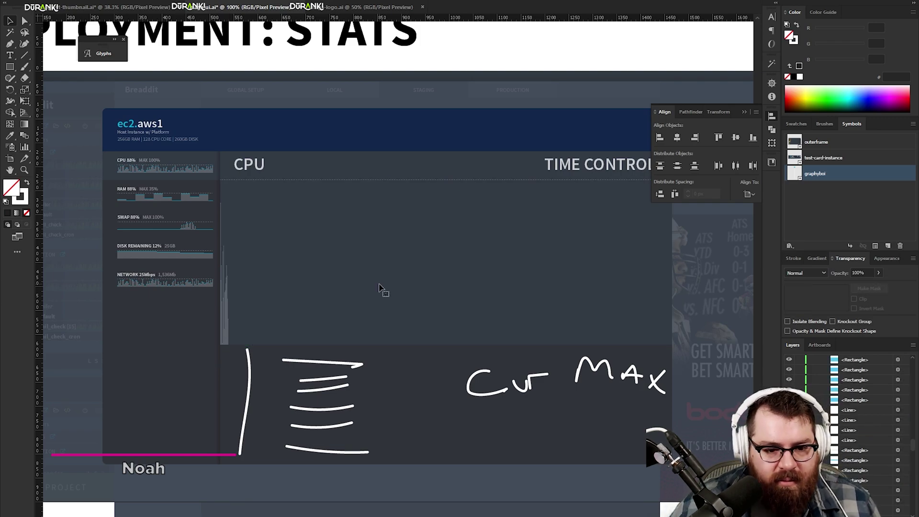
key("z")
left_click(303, 287)
left_click(303, 286)
left_click(338, 314)
key("v")
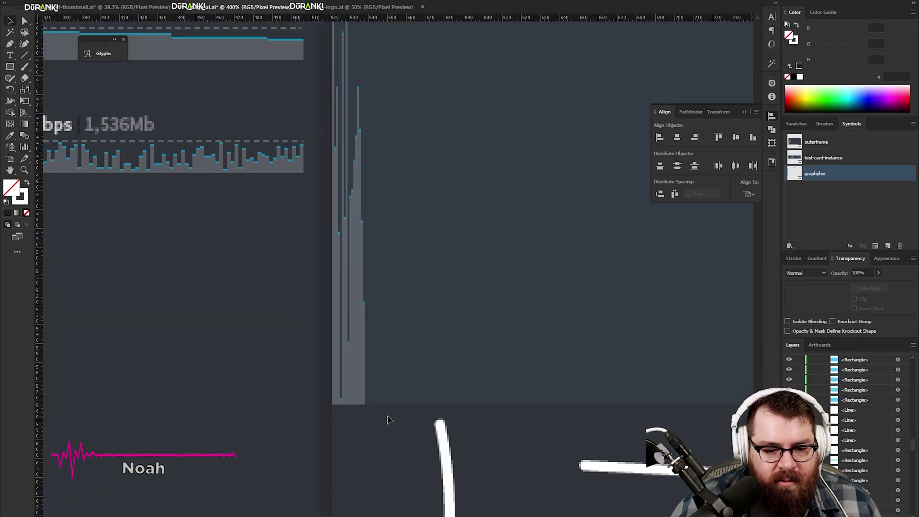
left_click_drag(387, 415, 334, 136)
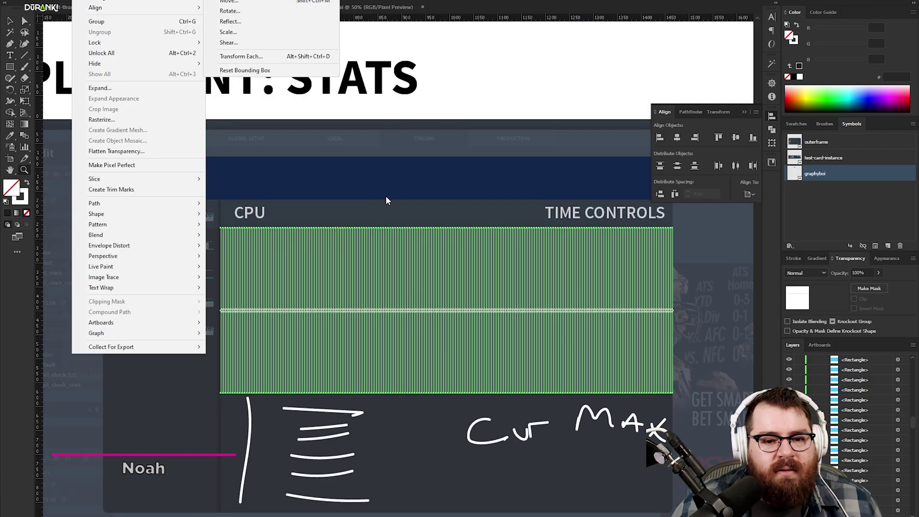
- Shorten the wide full-height bars in runs to shape a CPU profile with a mid-level run, a spike and a low stretch
left_click(398, 180)
left_click_drag(289, 337, 576, 164)
left_click_drag(496, 249, 421, 207)
key("v")
left_click(512, 116)
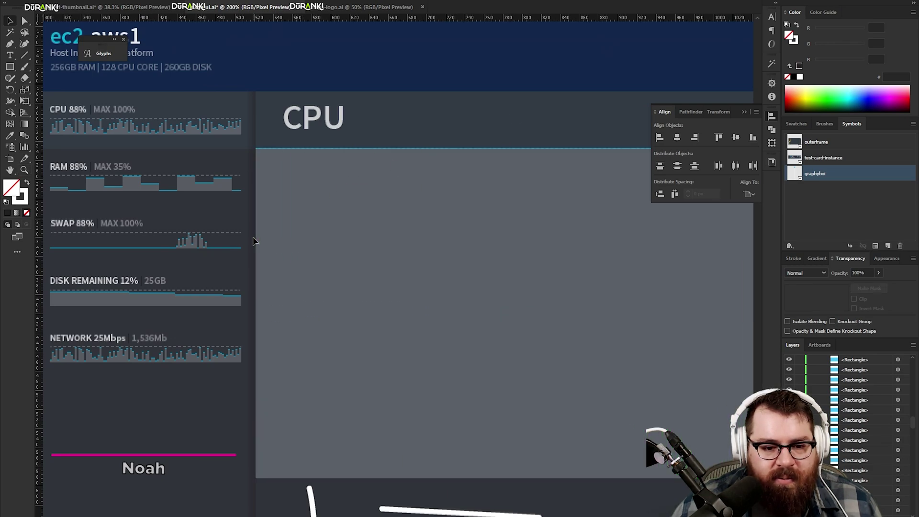
left_click(472, 154)
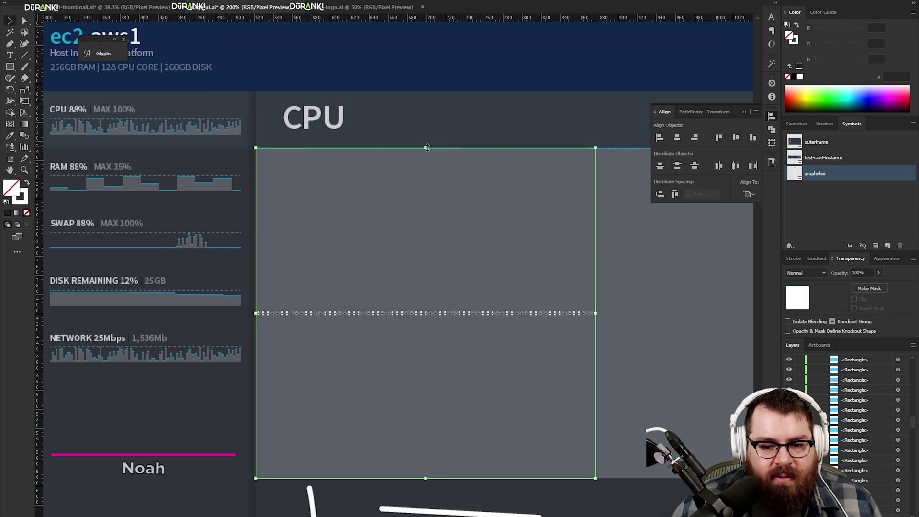
key("ctrl+equal")
left_click_drag(508, 138, 270, 140)
key("ctrl+minus")
scroll(456, 220, "right", 5)
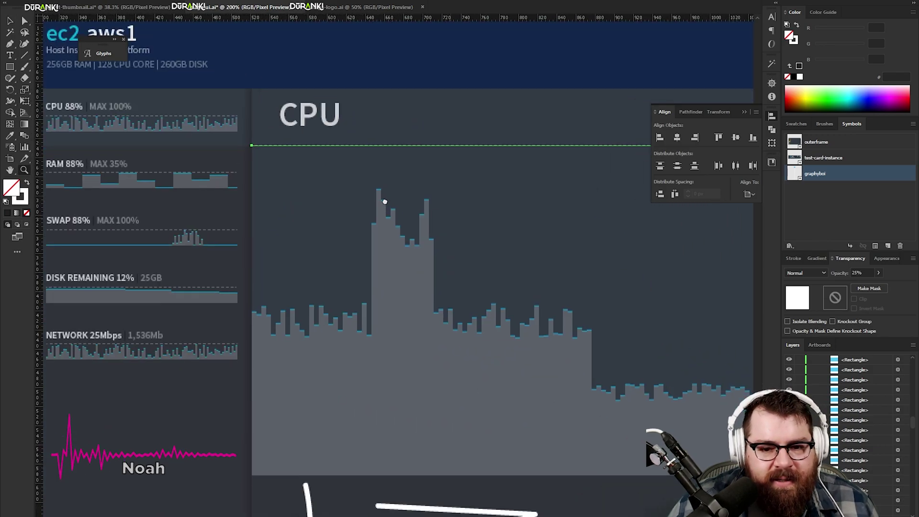
- Add evenly spaced dashed horizontal gridlines across the main CPU graph
left_click(455, 219)
key("z")
left_click(402, 218)
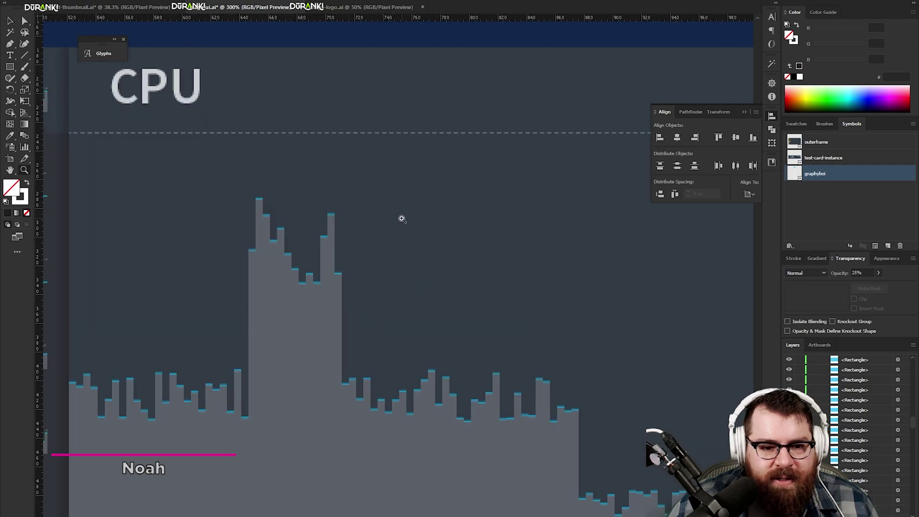
left_click_drag(335, 282, 535, 231)
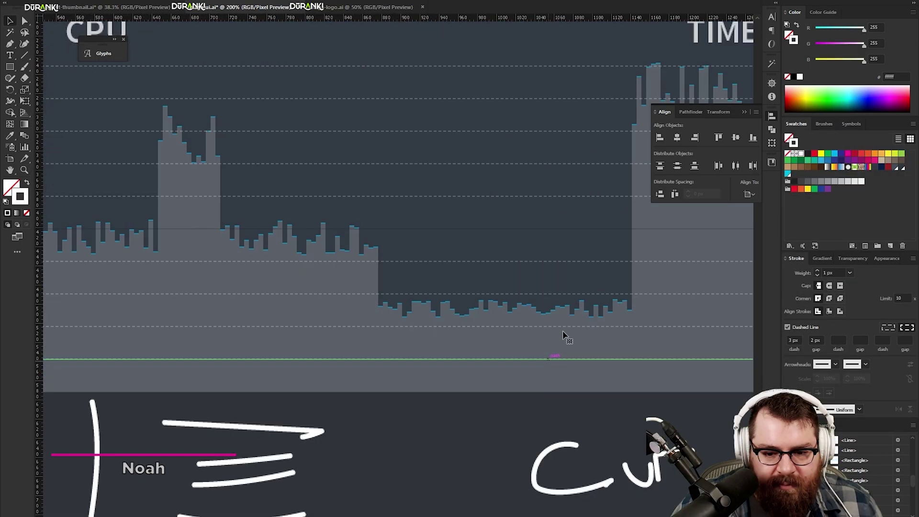
- Restyle the minor gridlines of the CPU graph with a 1 px dash and a 10 px gap
left_click(563, 327)
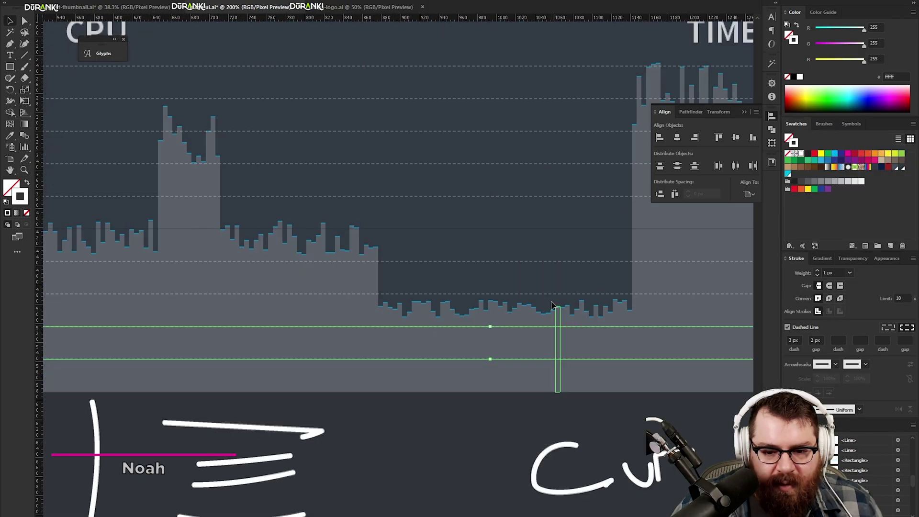
left_click_drag(552, 305, 548, 295)
key("ctrl+d")
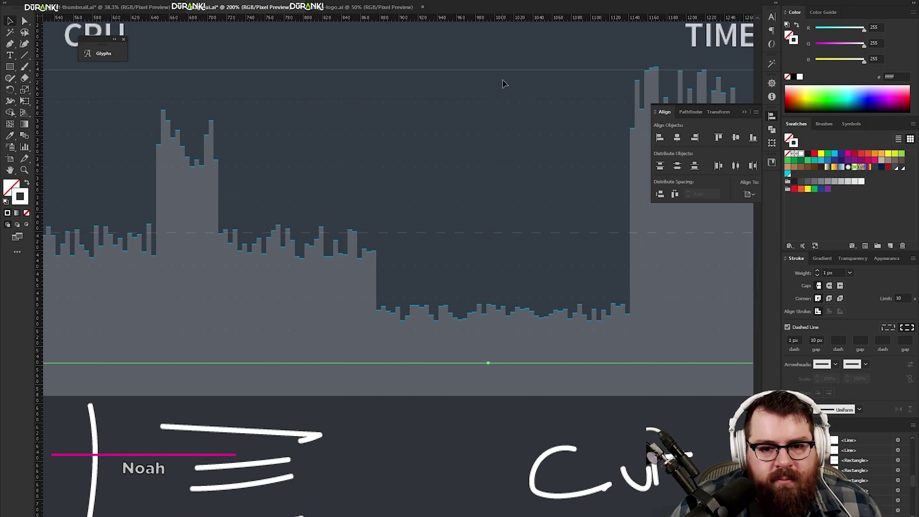
- Examine the dot spacing of a minor gridline at pixel level
key("z")
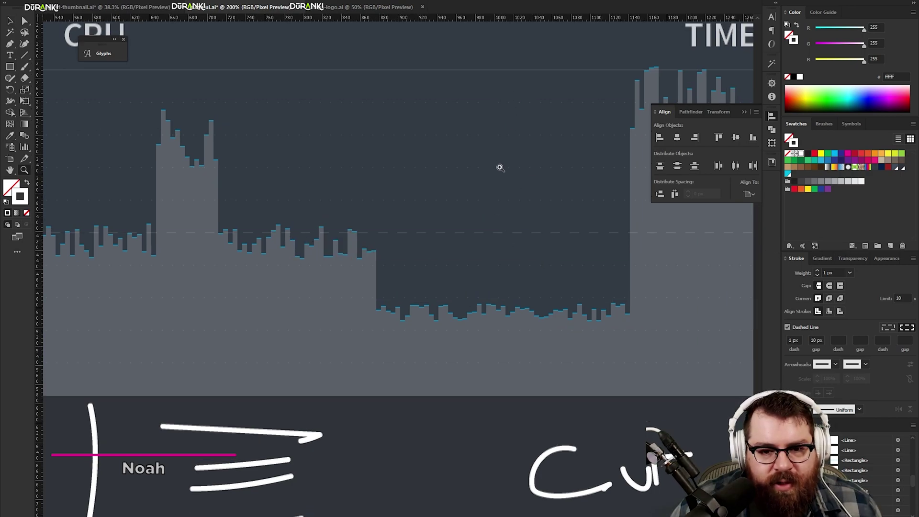
left_click_drag(450, 86, 512, 123)
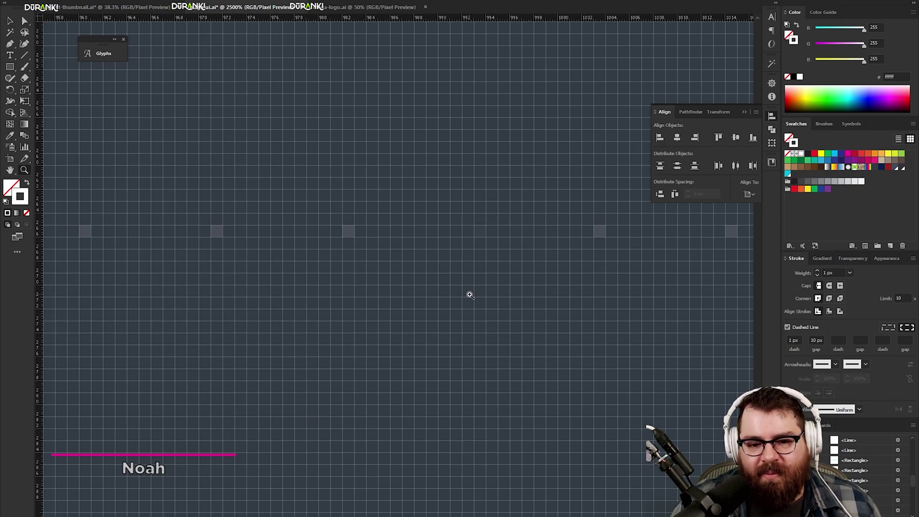
left_click(454, 322, "alt")
left_click(432, 289, "alt")
left_click(433, 289, "alt")
left_click(432, 289, "alt")
left_click(432, 289, "alt")
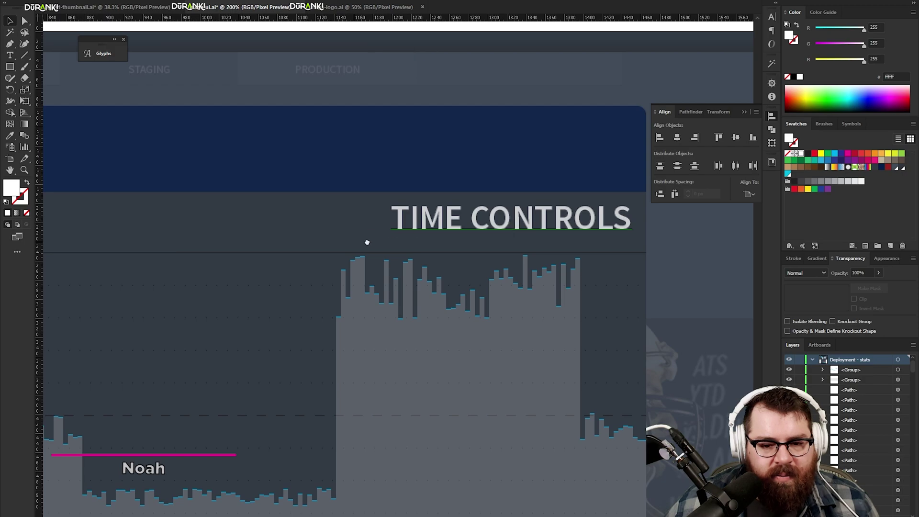
- Replace the TIME CONTROLS placeholder with a small "last 24 Hours" label followed by an orange dropdown arrow
scroll(614, 240, "left", 5)
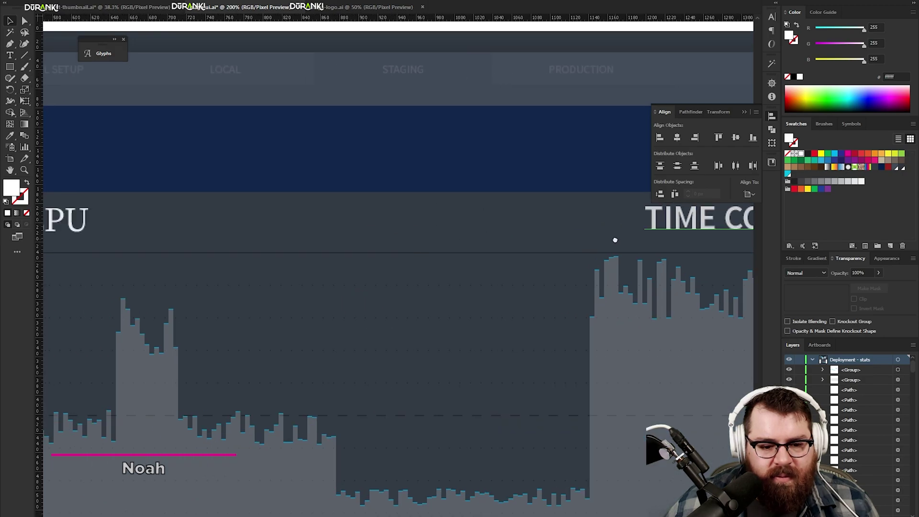
scroll(496, 255, "right", 4)
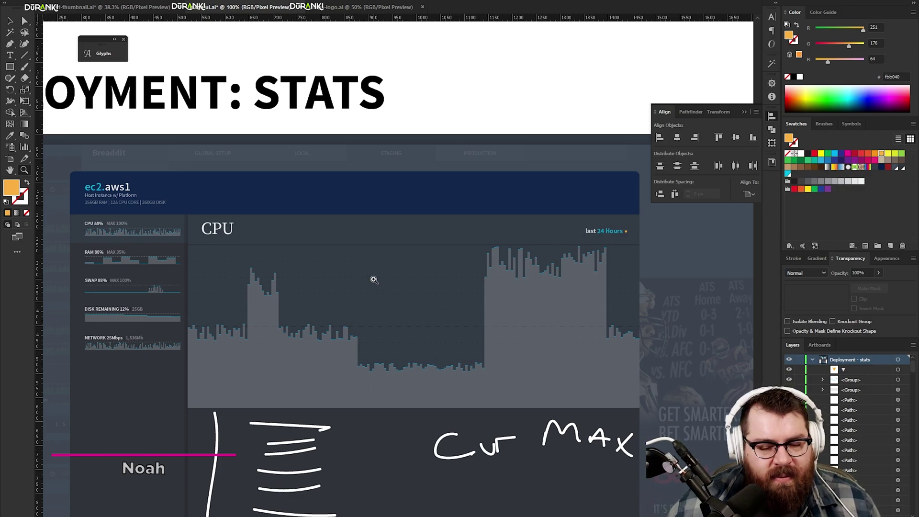
- Move the CPU heading down to the graph's lower edge and lower the "last 24 Hours" control onto the top of the graph
key("v")
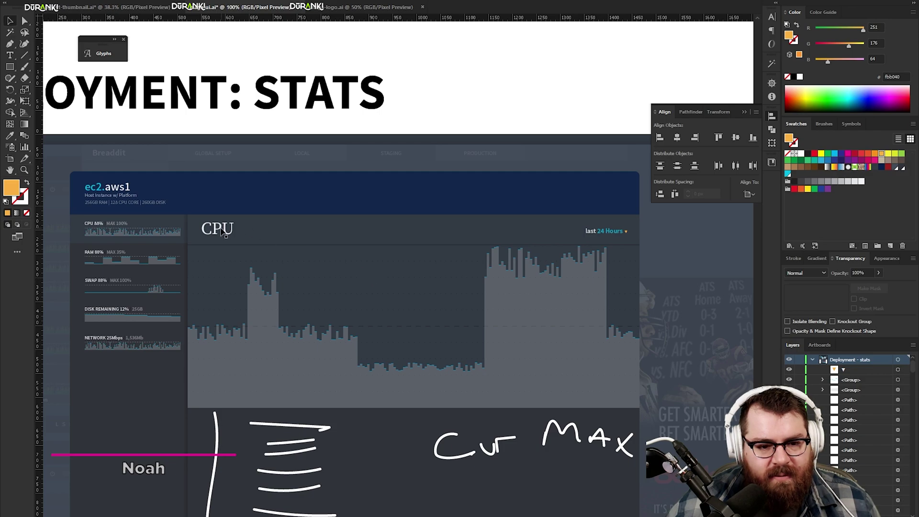
left_click(220, 229)
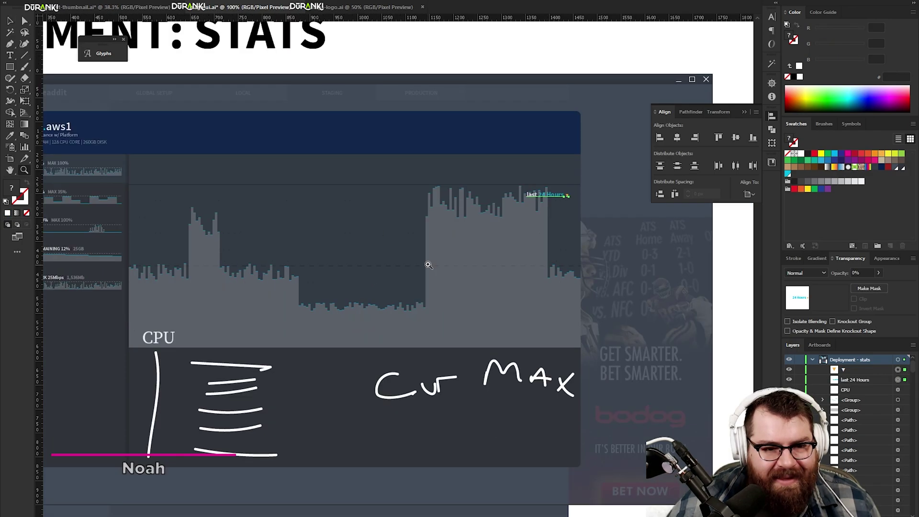
left_click_drag(326, 247, 413, 280)
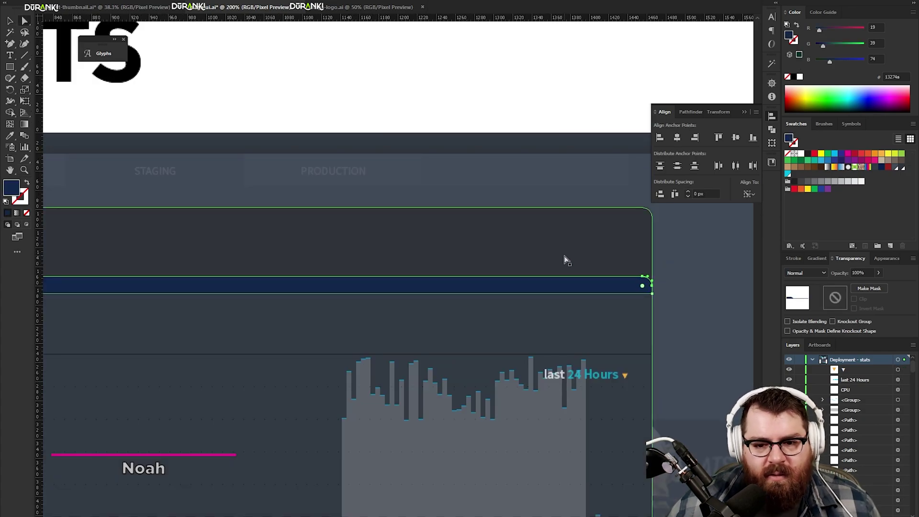
- Lower the top edge of the modal's dark background panel to the thin blue strip beside the slanted host header
left_click(556, 259)
left_click_drag(342, 267, 645, 261)
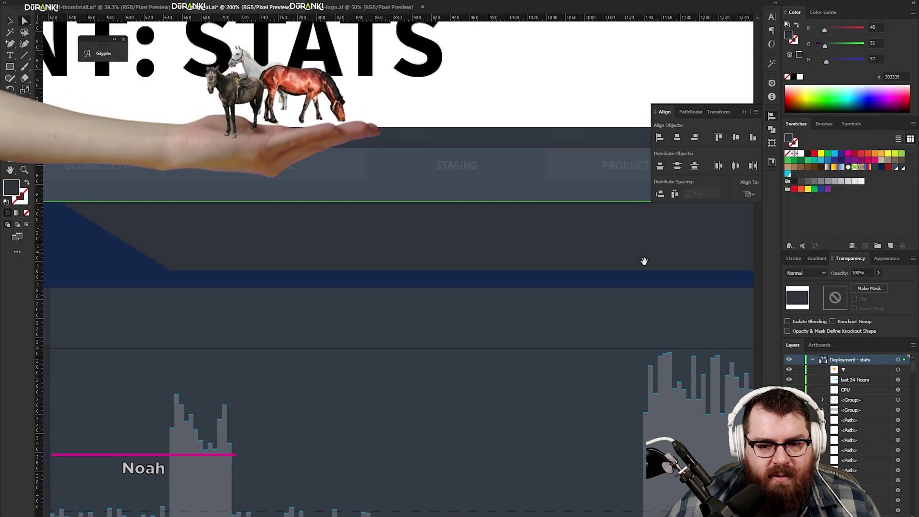
left_click_drag(352, 283, 569, 269)
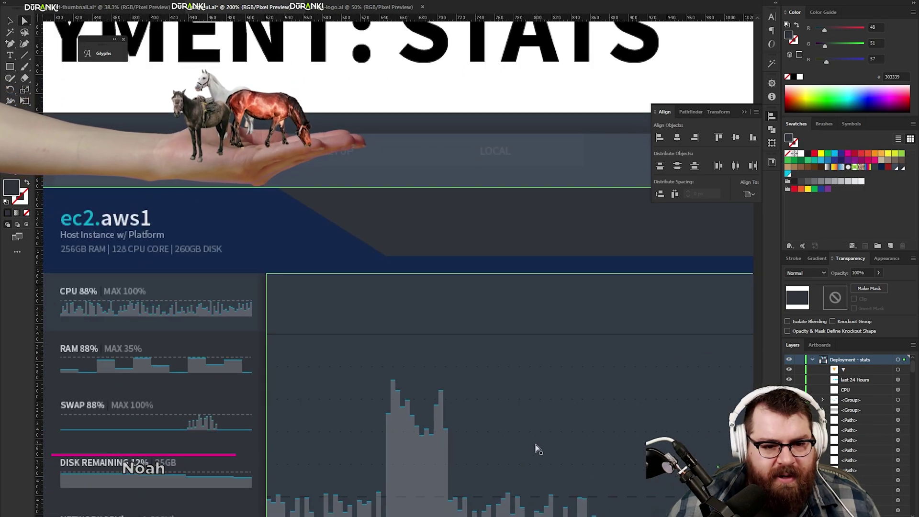
key("z")
left_click(444, 316, "alt")
left_click(444, 316, "alt")
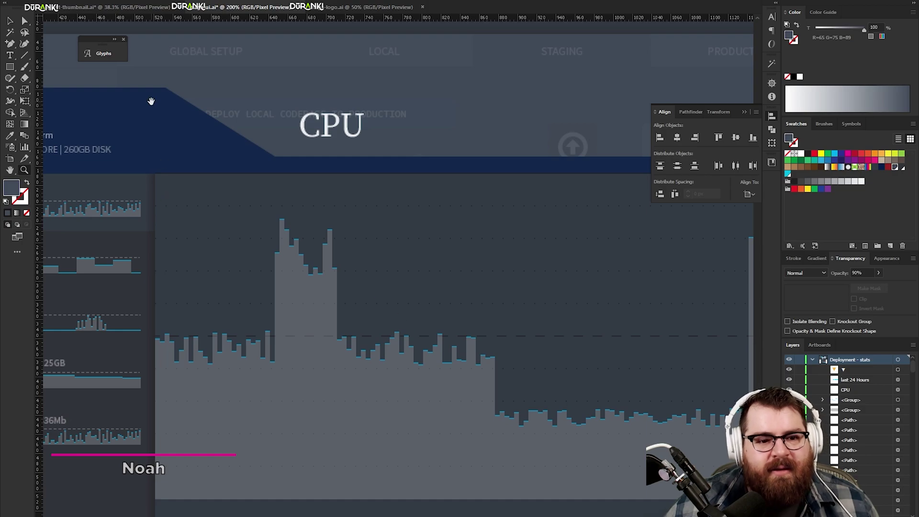
left_click_drag(151, 101, 319, 187)
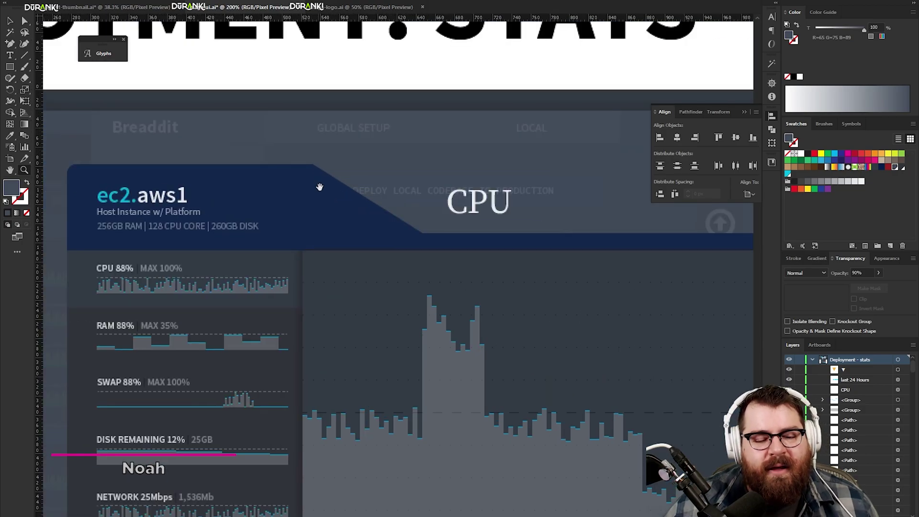
left_click(402, 279, "alt")
left_click_drag(616, 340, 359, 308)
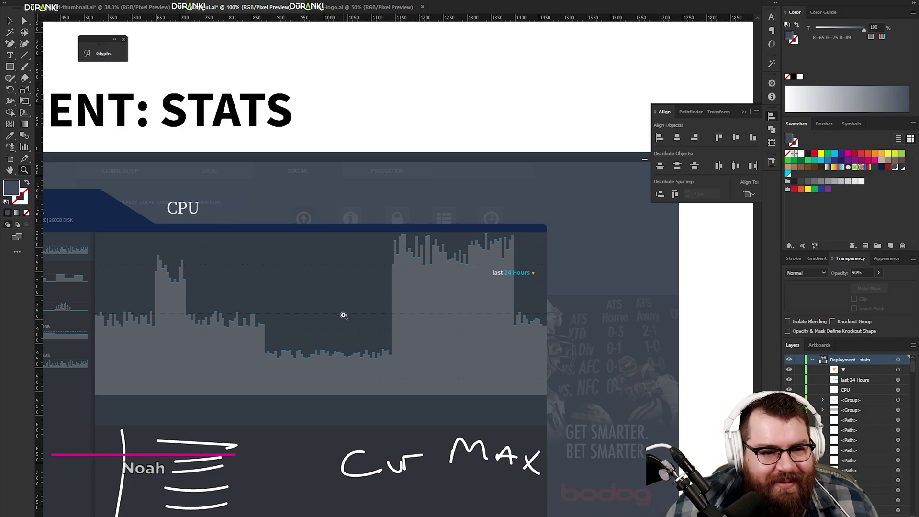
left_click_drag(212, 343, 353, 330)
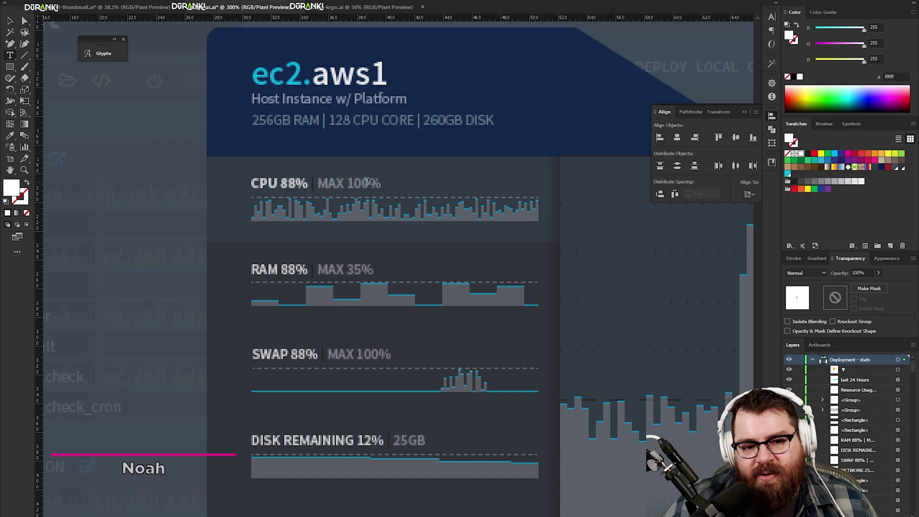
- Check the opacity of the "MAX 100%" text in the CPU label of the graph rail
left_click_drag(320, 184, 385, 182)
left_click(365, 186)
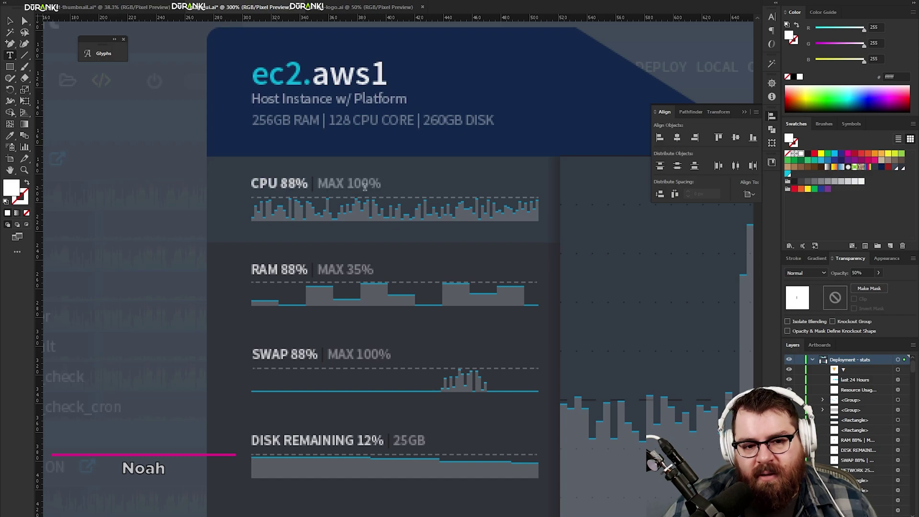
left_click(10, 21)
key("z")
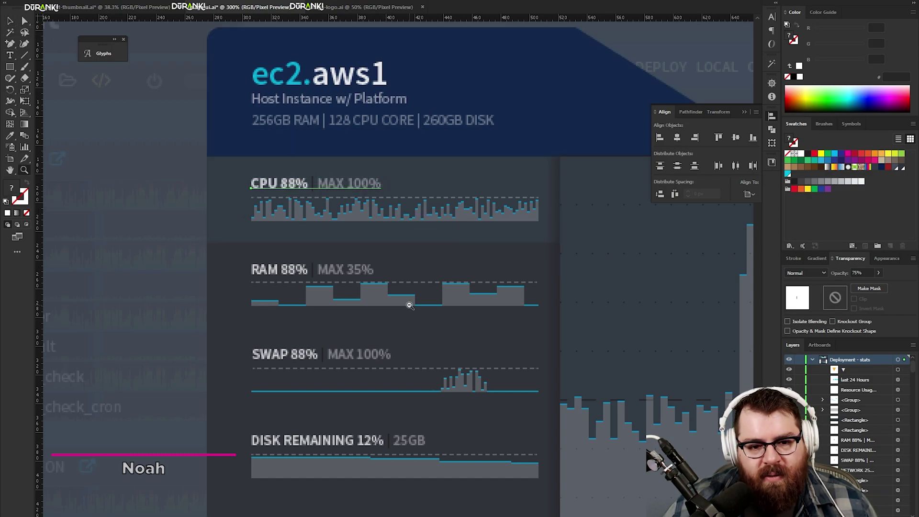
- Examine the modal from the lower corner of the Resource Usage Breakdown area back to the graph rail and across the CPU graph
left_click(408, 305, "alt")
left_click(408, 305, "alt")
left_click(402, 327)
left_click_drag(532, 327, 326, 359)
key("v")
left_click(519, 474)
left_click_drag(573, 430, 158, 240)
left_click_drag(588, 307, 352, 292)
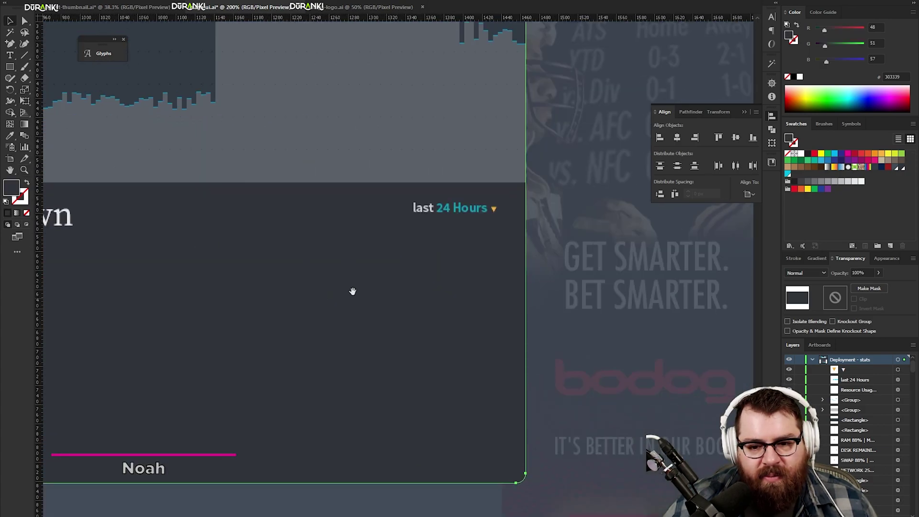
key("z")
left_click(375, 324, "alt")
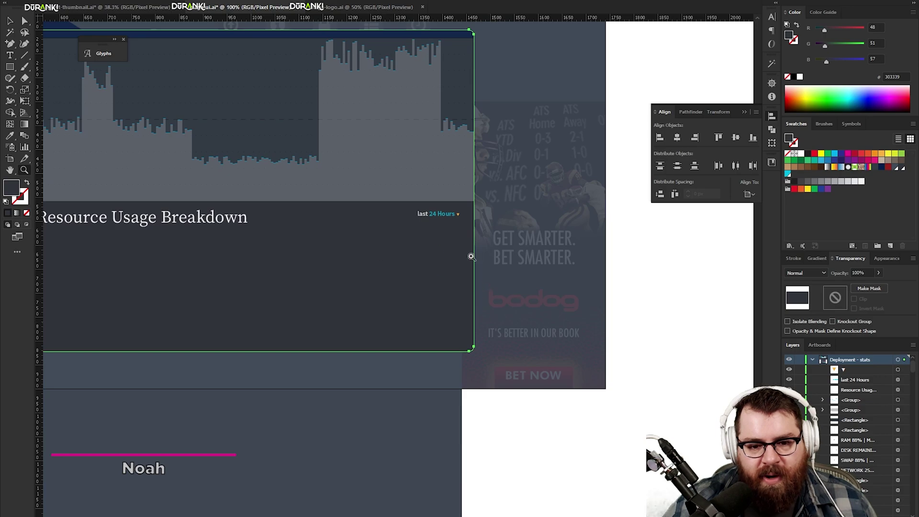
left_click_drag(268, 290, 485, 358)
left_click(383, 89, "ctrl")
key("ctrl+plus")
left_click_drag(204, 146, 516, 248)
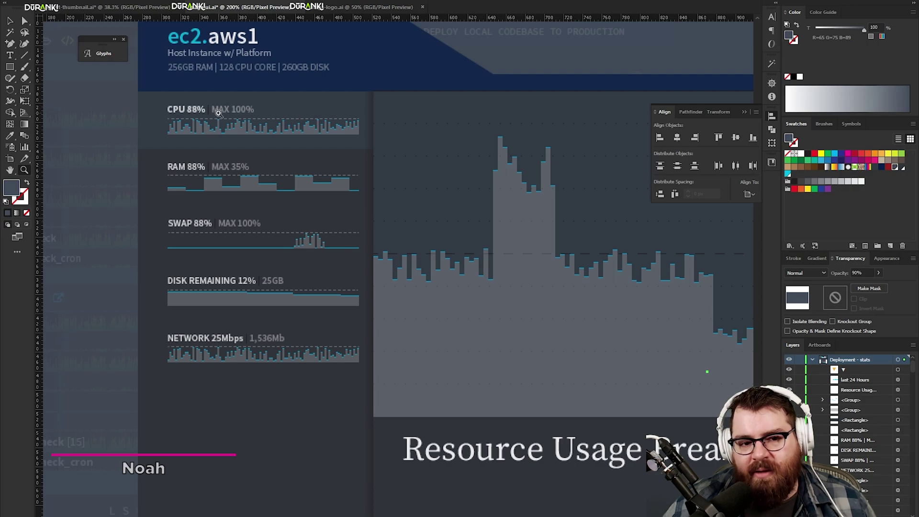
left_click_drag(596, 266, 226, 291)
left_click_drag(588, 247, 326, 254)
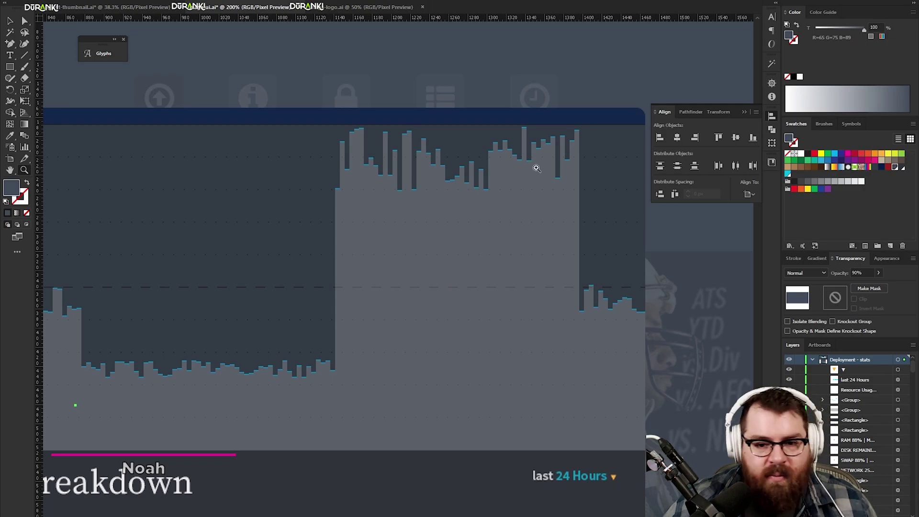
- Add a full-height red marker bar in the CPU graph's high-usage section and lighten the rail's selected CPU row
key("a")
left_click(524, 139)
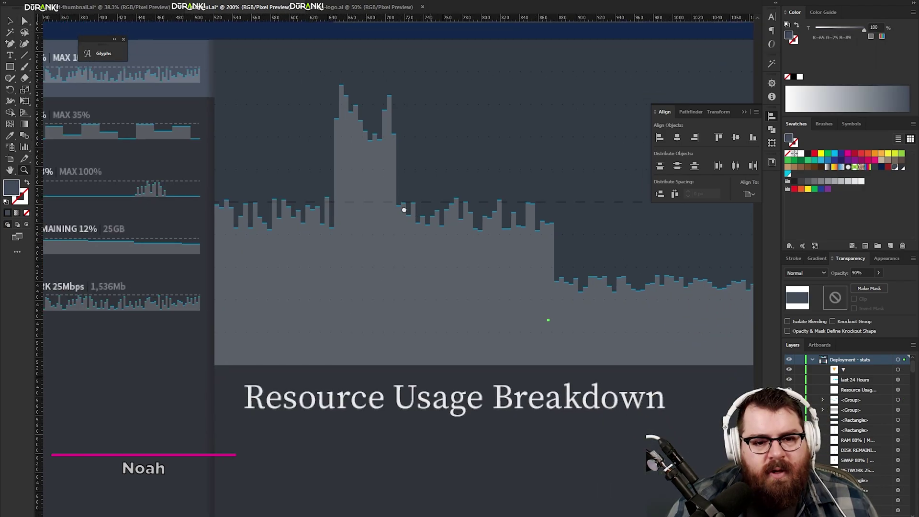
left_click_drag(432, 232, 403, 208)
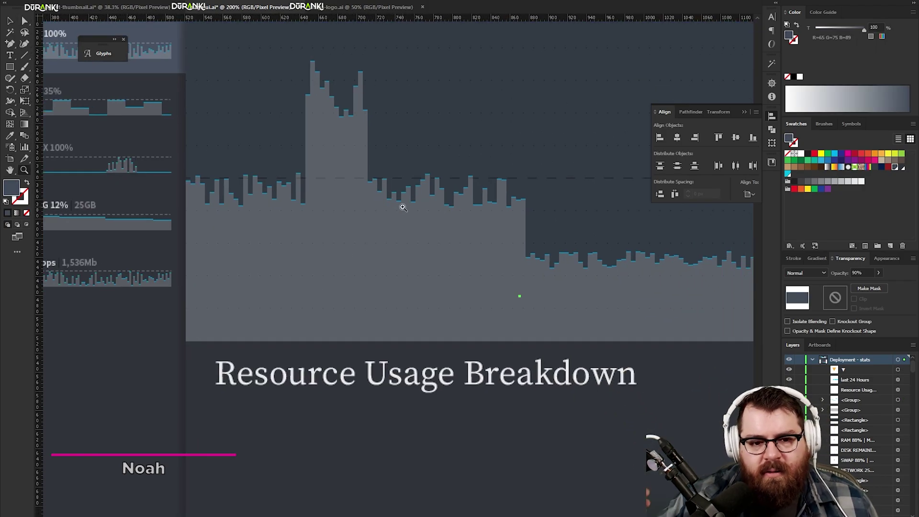
left_click_drag(650, 366, 408, 302)
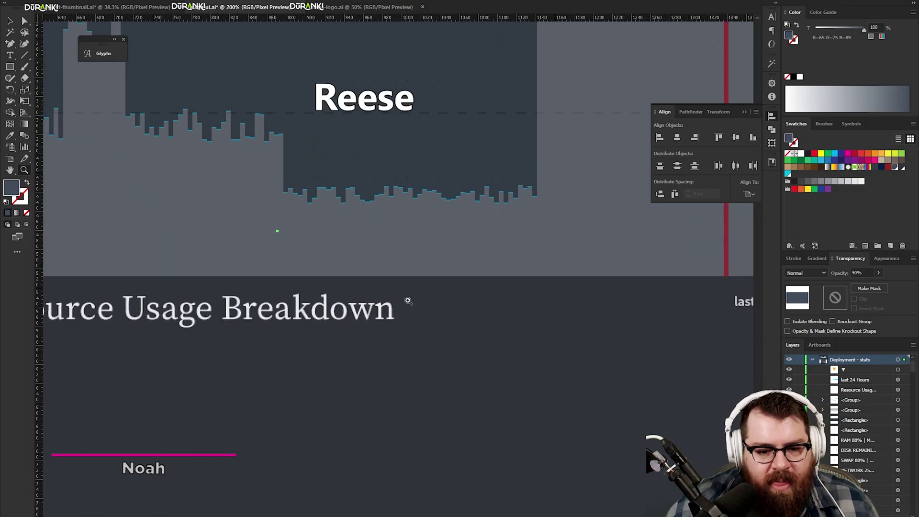
left_click(431, 321, "alt")
left_click(339, 263, "alt")
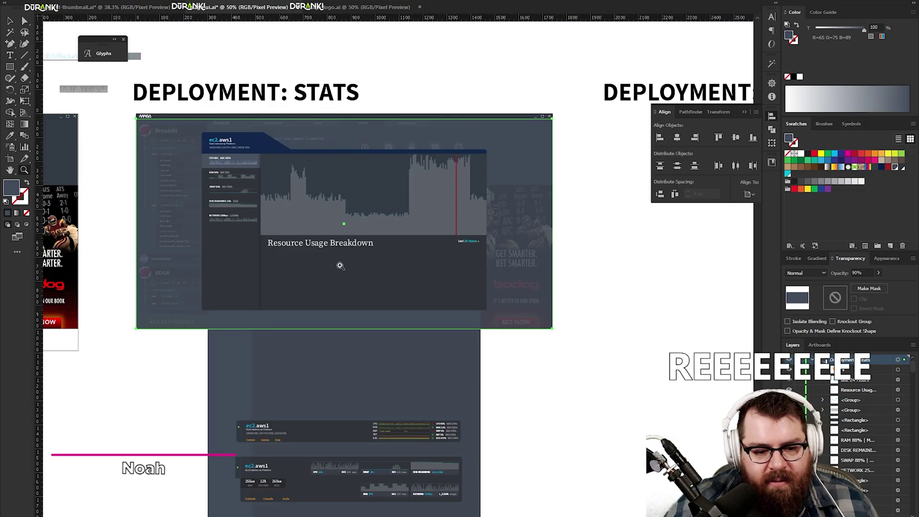
left_click(338, 263)
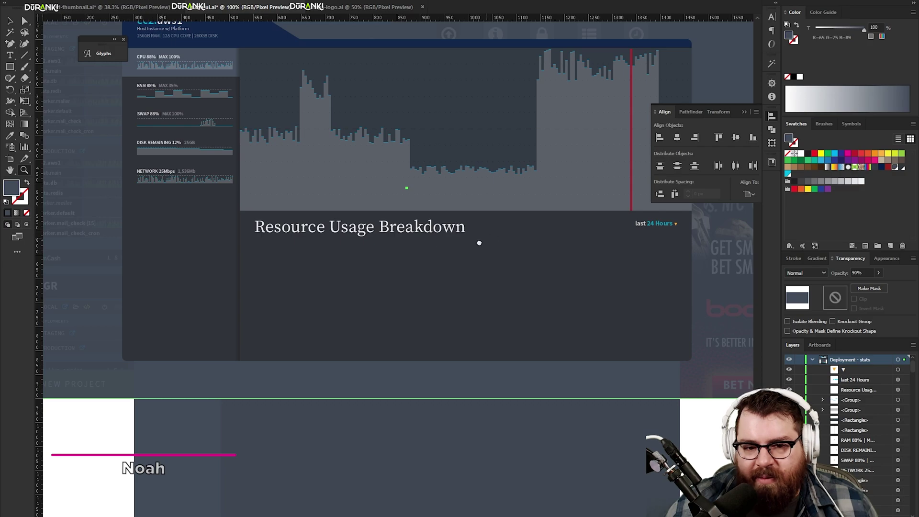
left_click_drag(479, 243, 403, 299)
- Back the "last 24 Hours" control with a dark 126 x 33 px rectangle and place both directly below the graph at the modal's right edge
key("v")
left_click(335, 281)
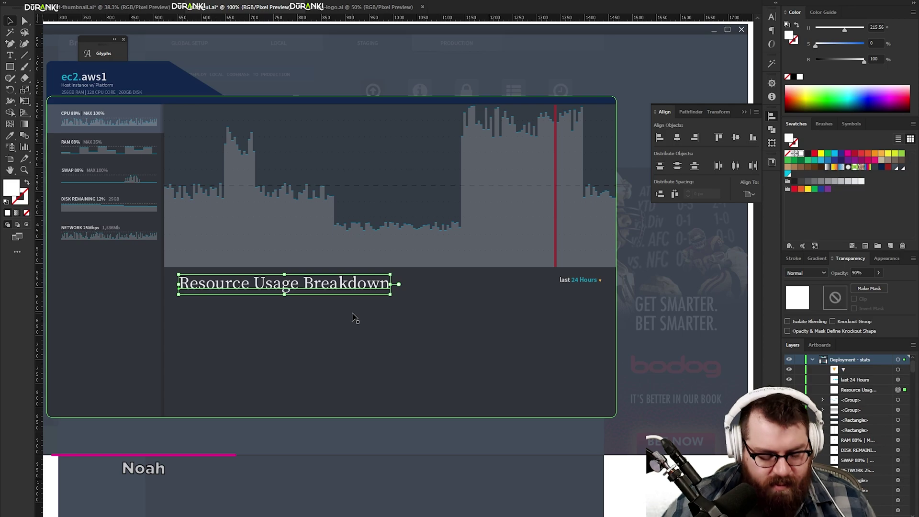
key("m")
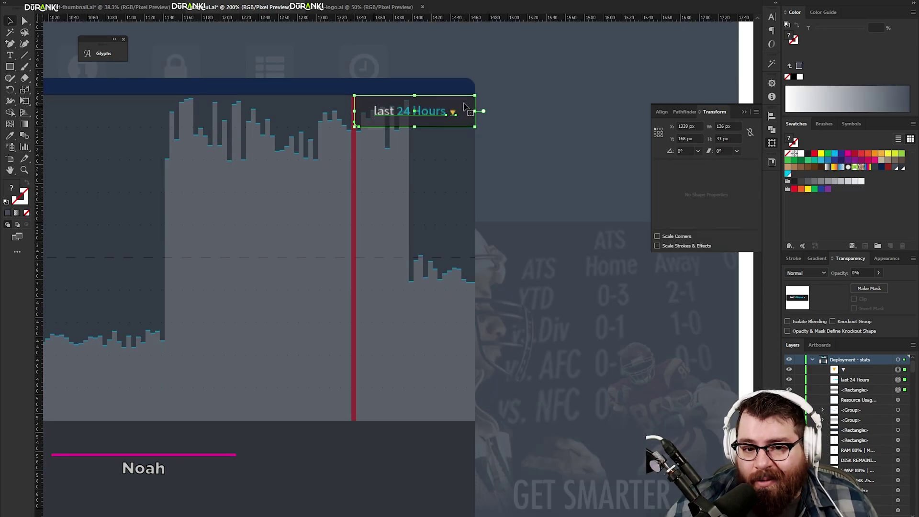
left_click_drag(464, 106, 465, 432)
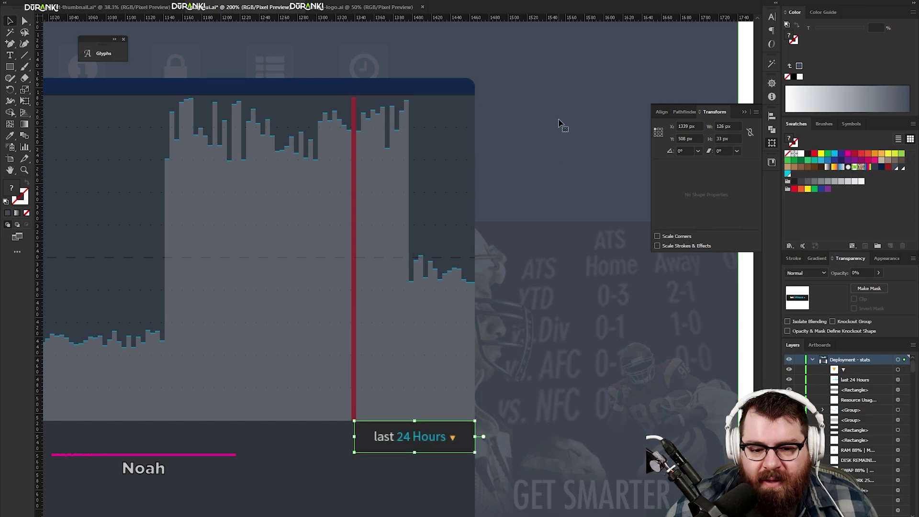
left_click(558, 124)
- Delete the orange dropdown arrow from the "last 24 Hours" control
left_click_drag(362, 315, 521, 89)
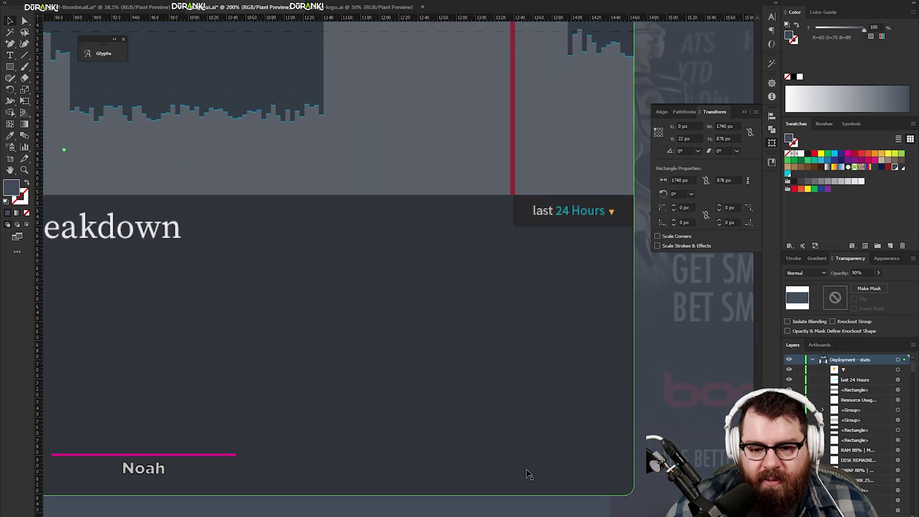
key("z")
left_click(406, 334, "alt")
left_click(412, 279)
left_click(415, 272)
left_click(416, 268)
left_click_drag(710, 86, 532, 251)
key("a")
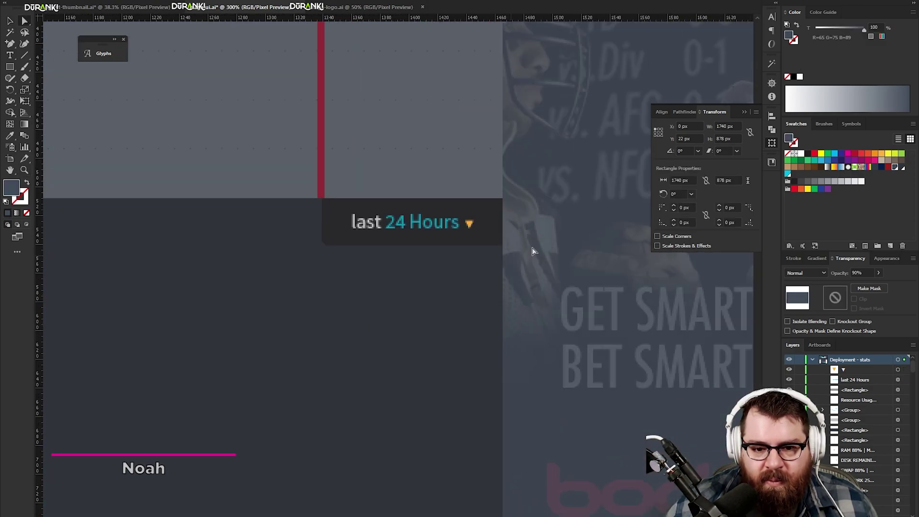
left_click(469, 224)
key("Delete")
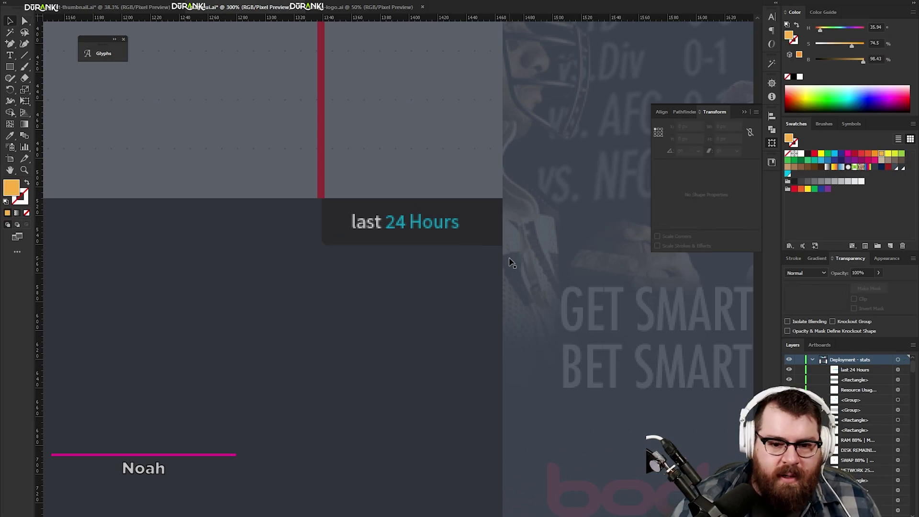
- Square off the rounded lower-left corner of the dark rectangle behind "last 24 Hours"
left_click(494, 233)
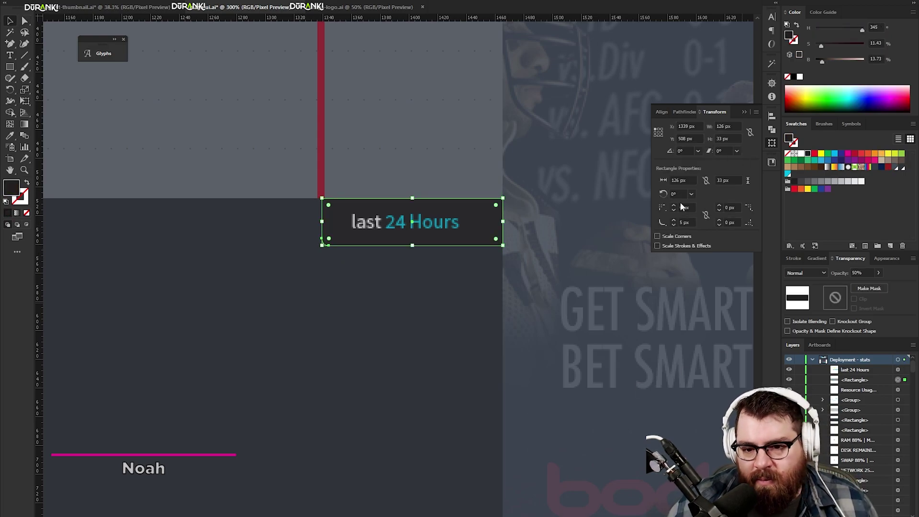
left_click(574, 264)
key("z")
left_click(345, 288, "alt")
left_click(363, 280, "alt")
left_click(378, 275, "alt")
left_click(386, 251)
left_click(390, 256)
left_click(391, 260)
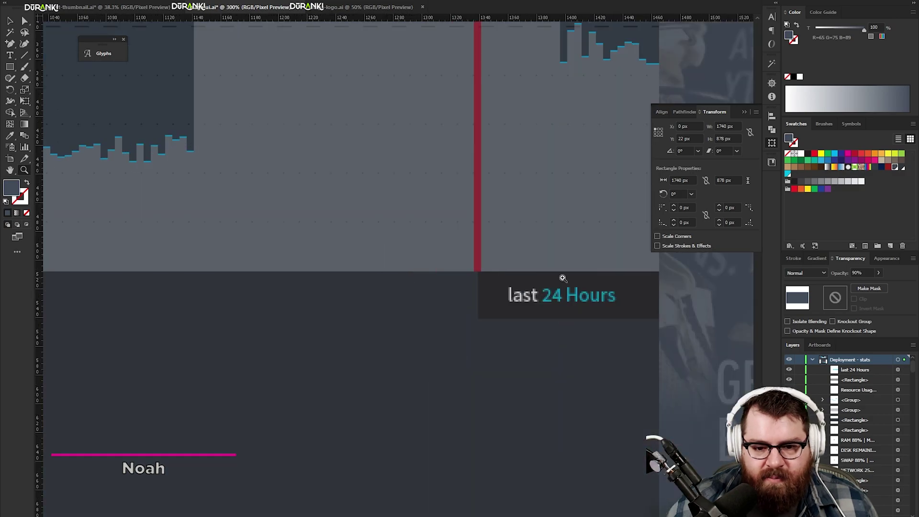
- Replace the "last 24 Hours" control with a stacked list of 24 hours, 48 hours, week, month and custom, highlighting 24 hours
left_click_drag(602, 312, 471, 258)
key("v")
left_click(476, 217)
left_click(444, 215, "shift")
key("z")
left_click(433, 302)
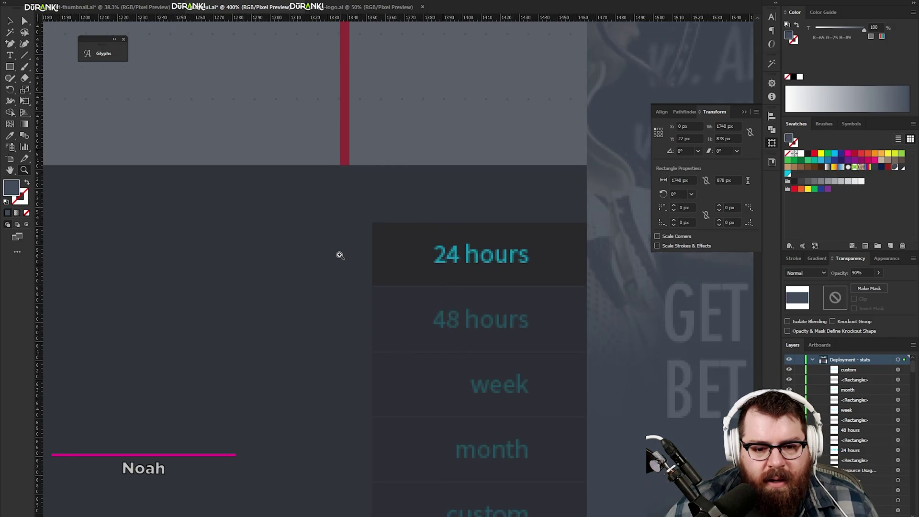
- Duplicate the "24 hours" text above the time-range list and change the copy to read "view"
key("v")
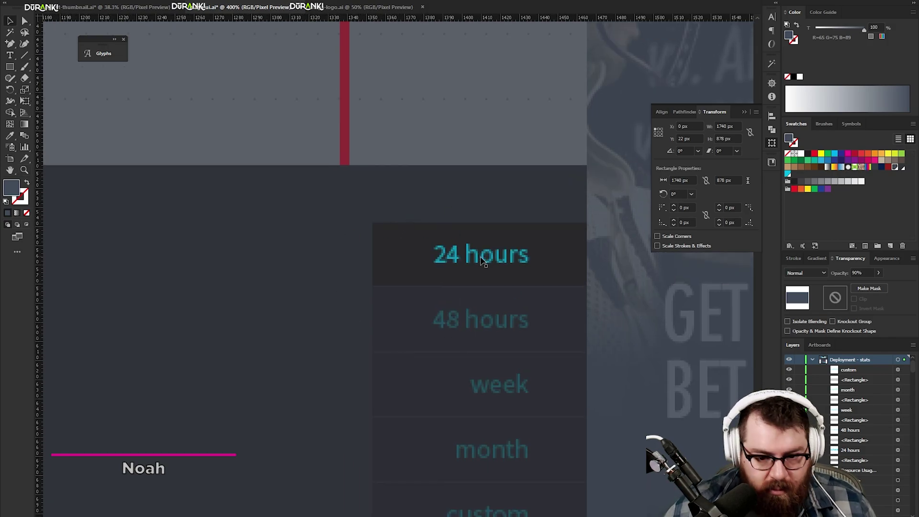
left_click_drag(482, 260, 484, 205)
double_click(463, 199)
key("ctrl+a")
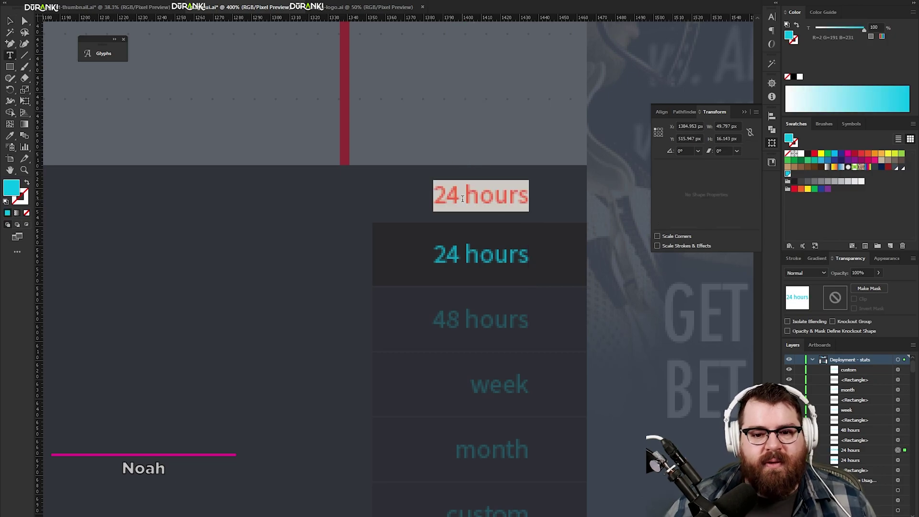
type("view")
key("Escape")
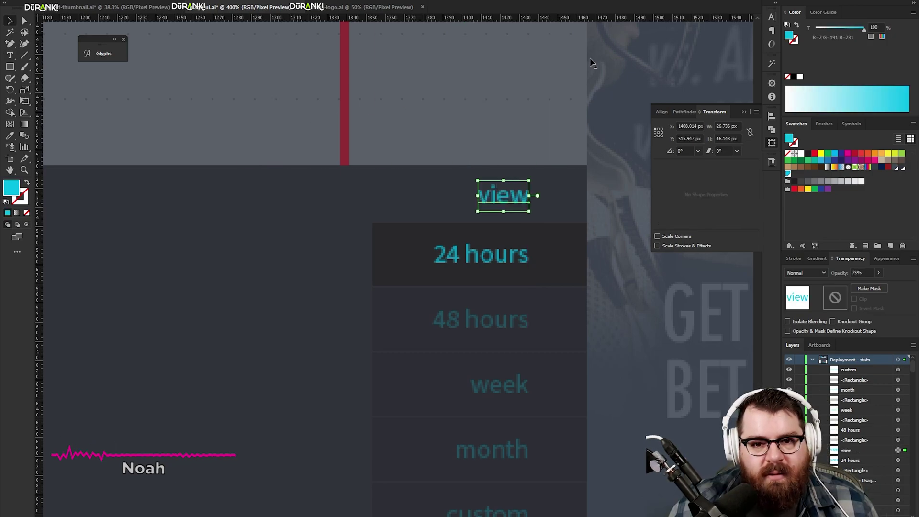
- Align the "view" label with the left edge of the time-range list
left_click_drag(504, 200, 397, 201)
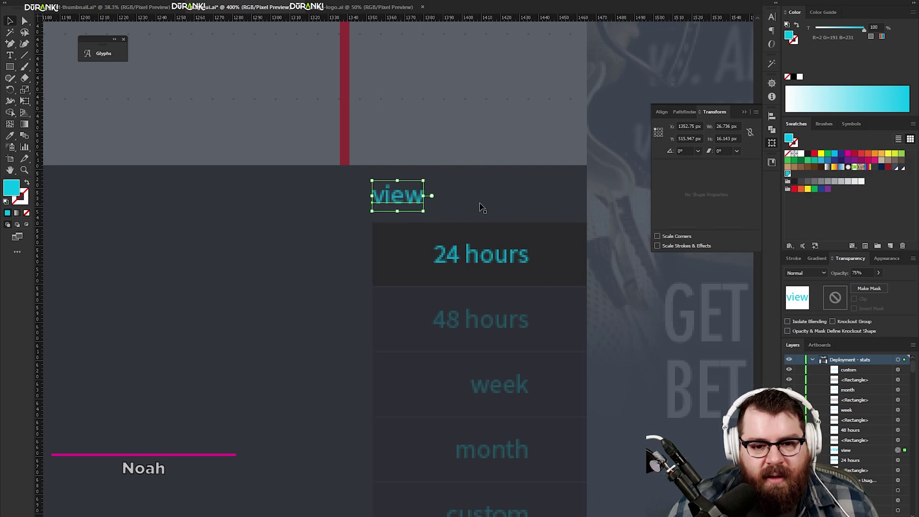
key("z")
left_click(346, 325, "alt")
left_click(346, 321, "alt")
left_click(365, 300, "alt")
left_click(385, 289, "alt")
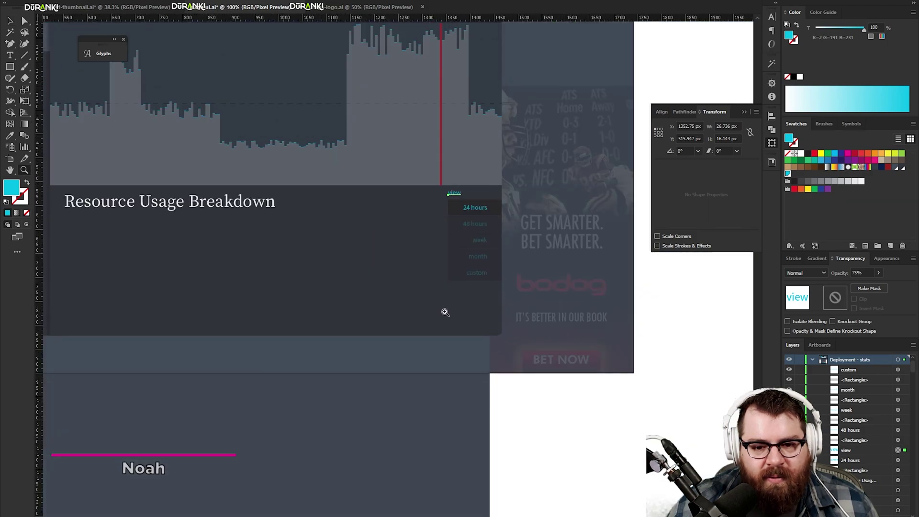
key("v")
left_click(664, 281)
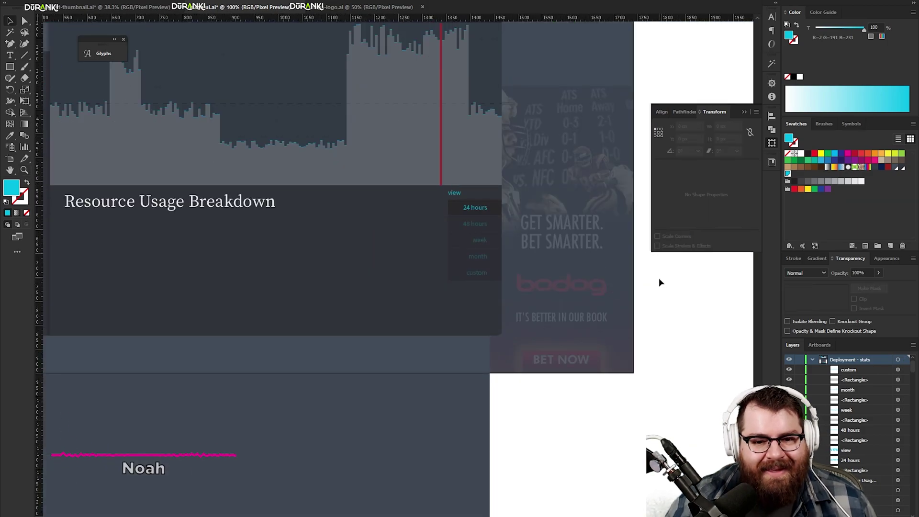
- Recolour the "view" label white
key("z")
left_click(458, 241)
key("v")
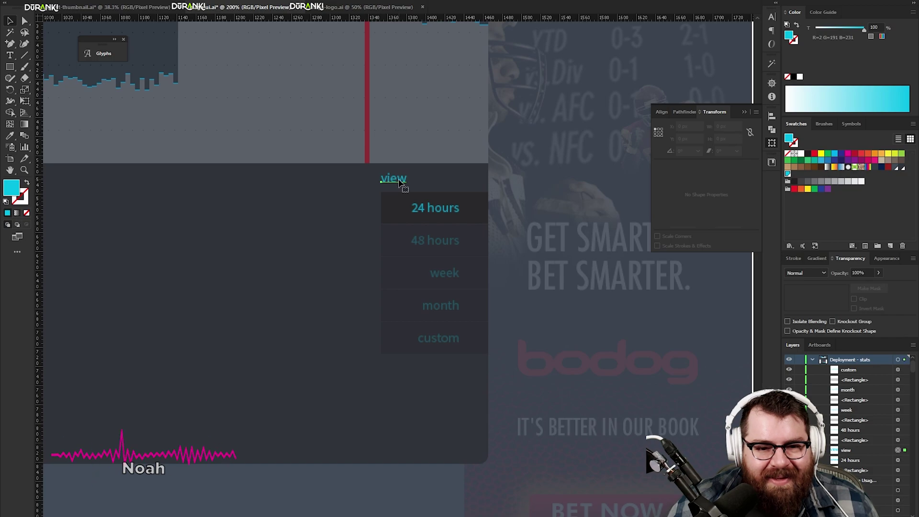
left_click(394, 180)
left_click(802, 154)
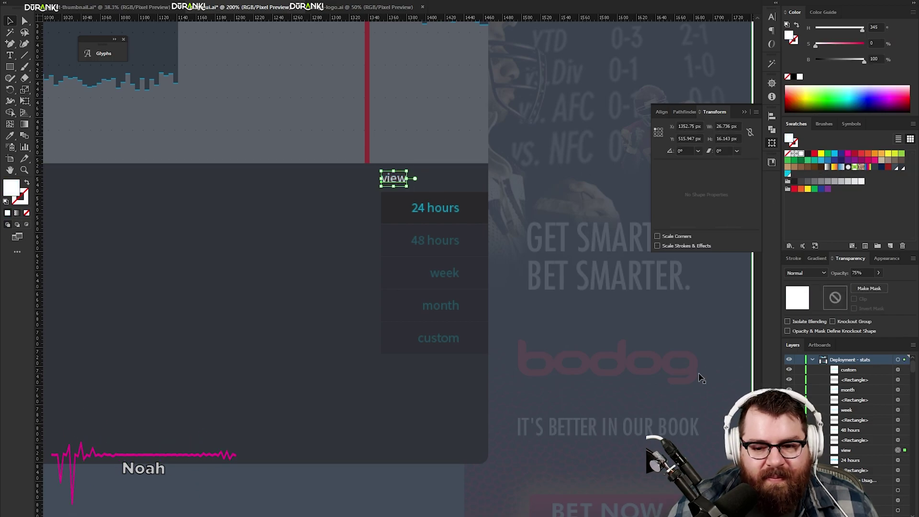
left_click(708, 377)
- Duplicate the "24 hours" label beside the original, select the copy's text and open the glyph set for a replacement character
left_click_drag(299, 340, 504, 408)
scroll(504, 408, "right", 5)
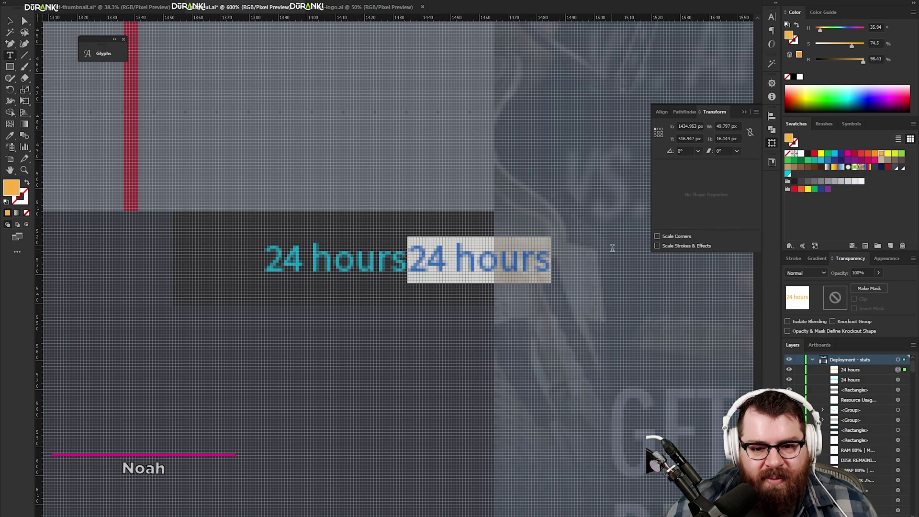
left_click(104, 54)
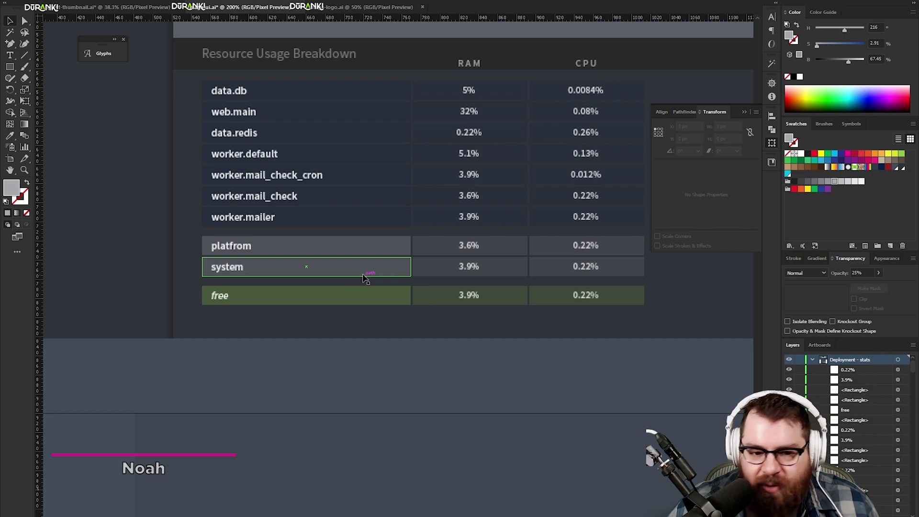
- Correct the misspelled "platfrom" row label in the resource usage table to "platform"
key("z")
left_click(342, 275)
left_click(220, 258)
key("t")
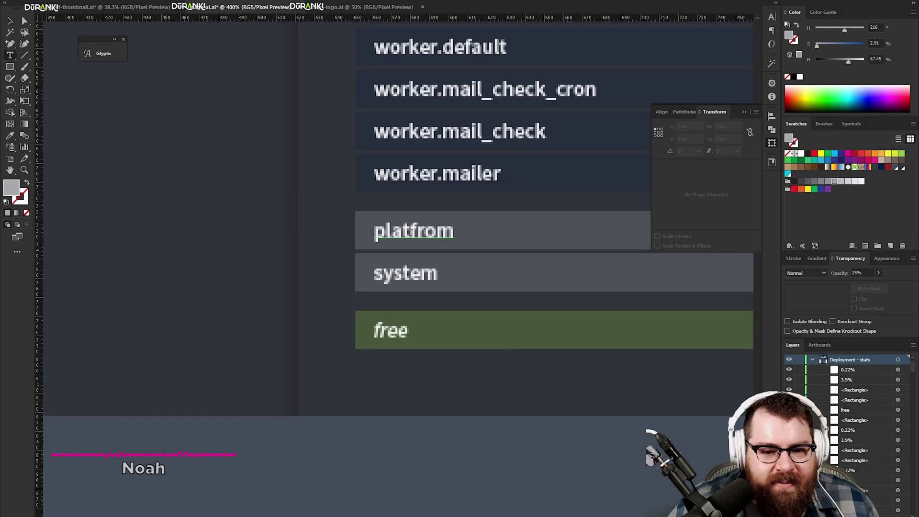
left_click_drag(410, 232, 474, 228)
type("f")
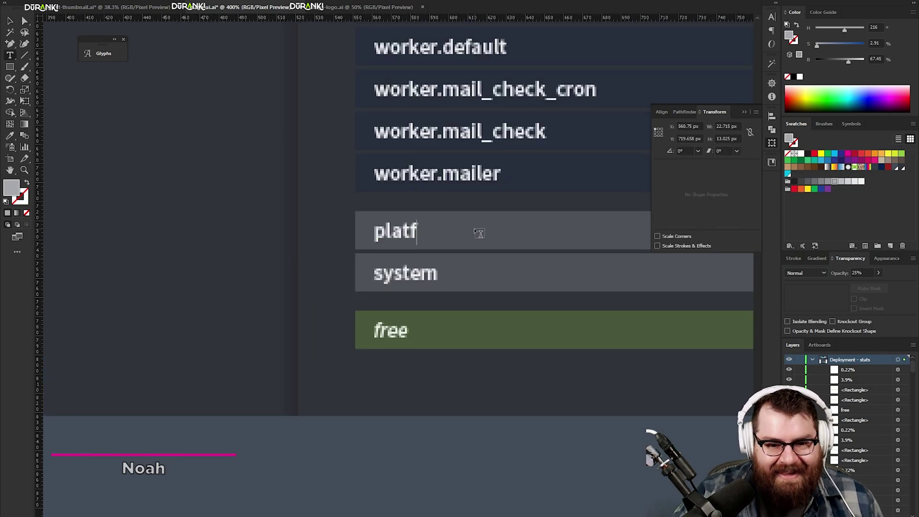
type("orm")
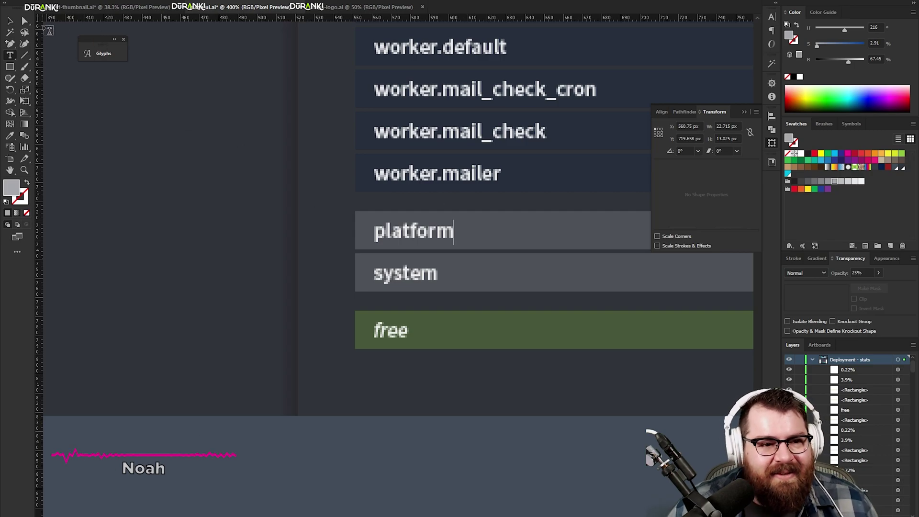
left_click(10, 21)
key("ctrl+shift+a")
- Shift all resource usage table rows, from data.db to free, 10 px down from the RAM and CPU headings
key("z")
left_click(509, 226, "alt")
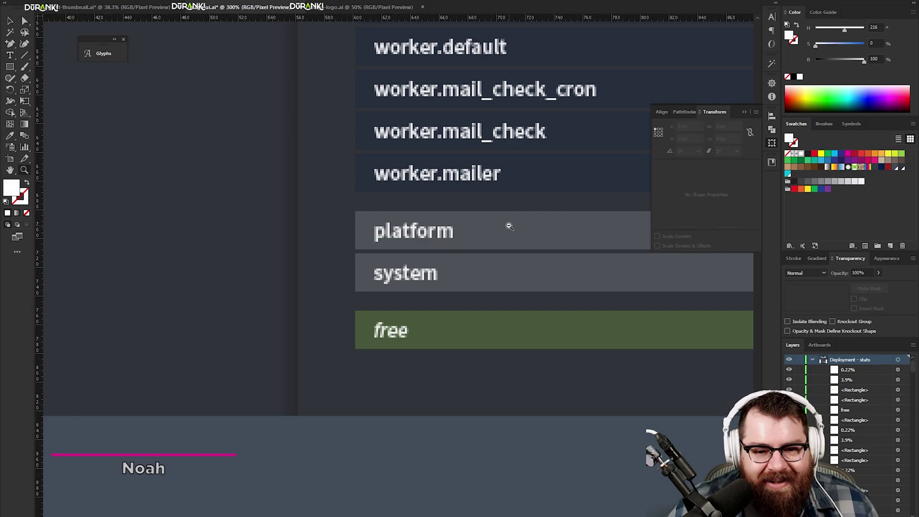
left_click(510, 226, "alt")
left_click(509, 226, "alt")
left_click(509, 226, "alt")
left_click_drag(539, 268, 461, 265)
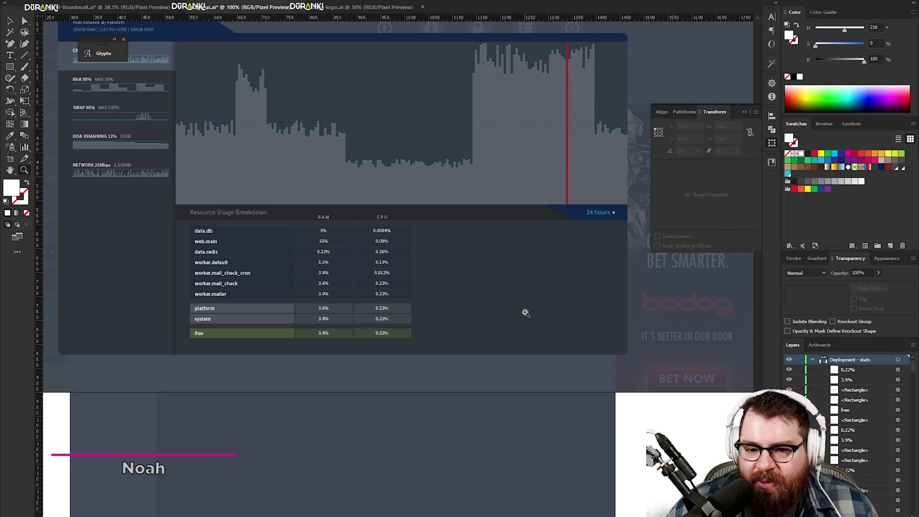
left_click_drag(502, 272, 468, 333)
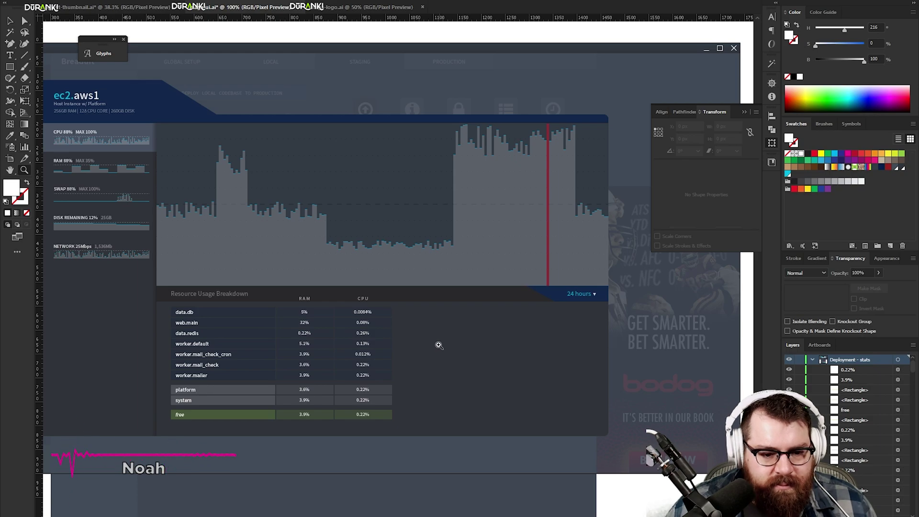
left_click(439, 345)
left_click_drag(417, 342, 651, 353)
key("v")
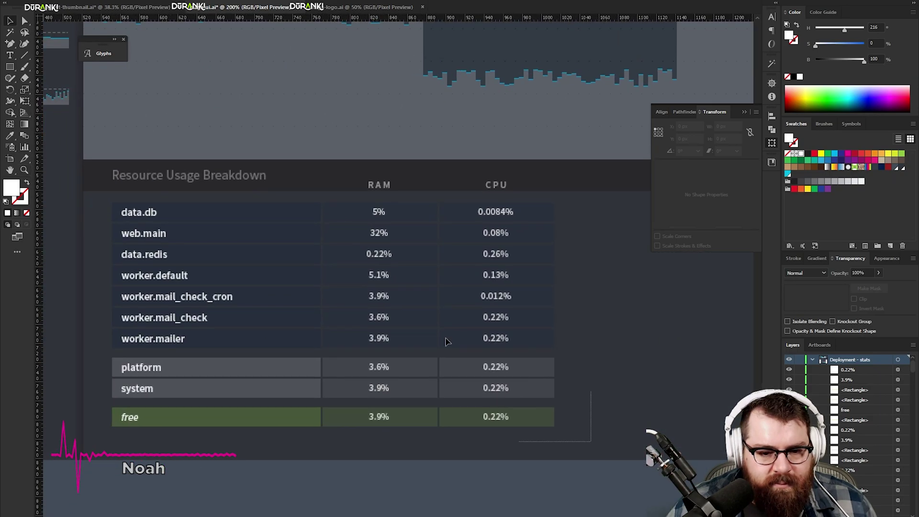
left_click_drag(591, 441, 99, 196)
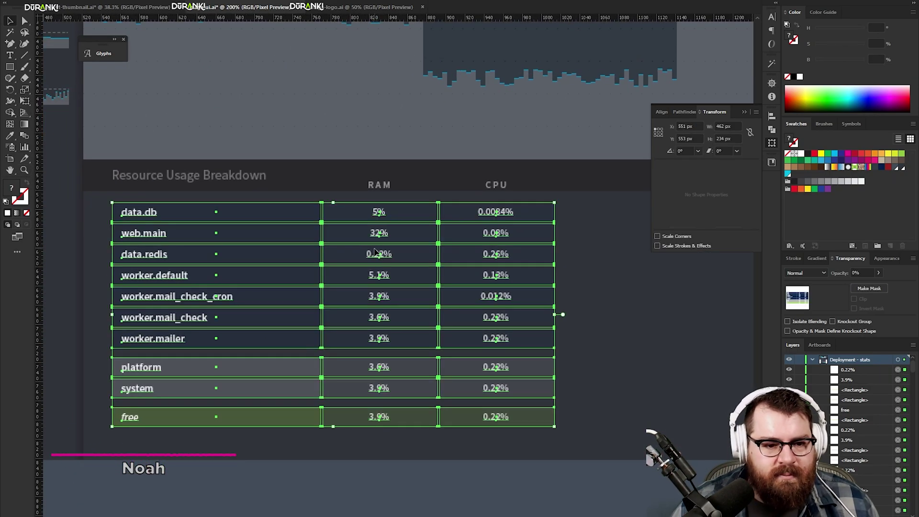
key("shift+Down")
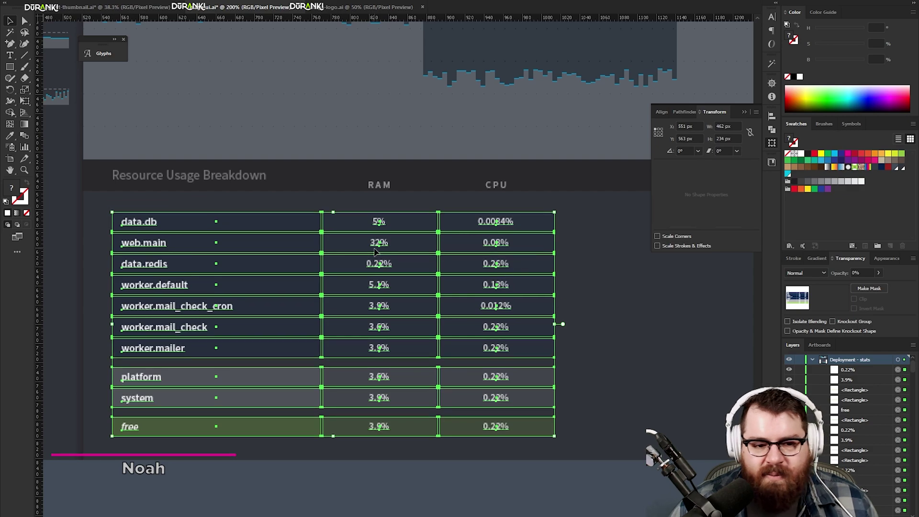
left_click(586, 266)
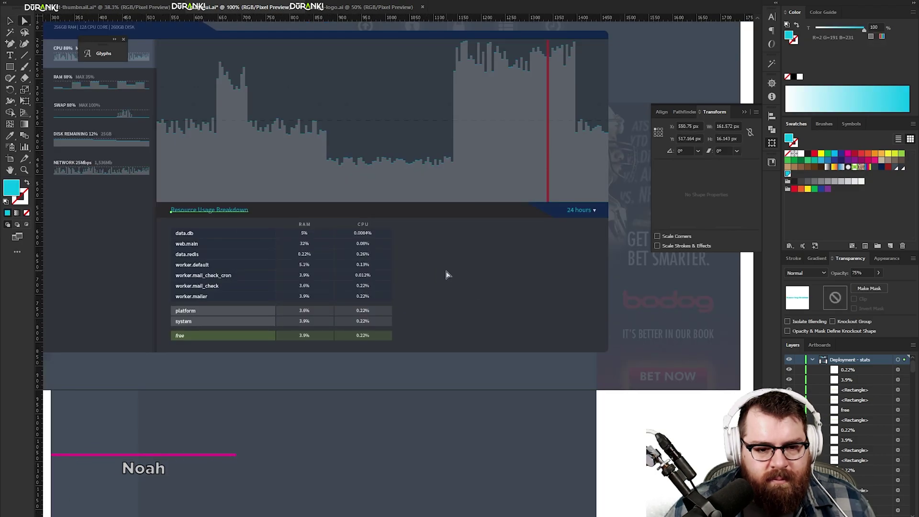
- Add the timestamp "AS OF 12/12/2019 @ 10:45:56" after the "Resource Usage Breakdown" heading
left_click(433, 272)
key("z")
left_click(316, 226)
left_click(326, 268)
key("v")
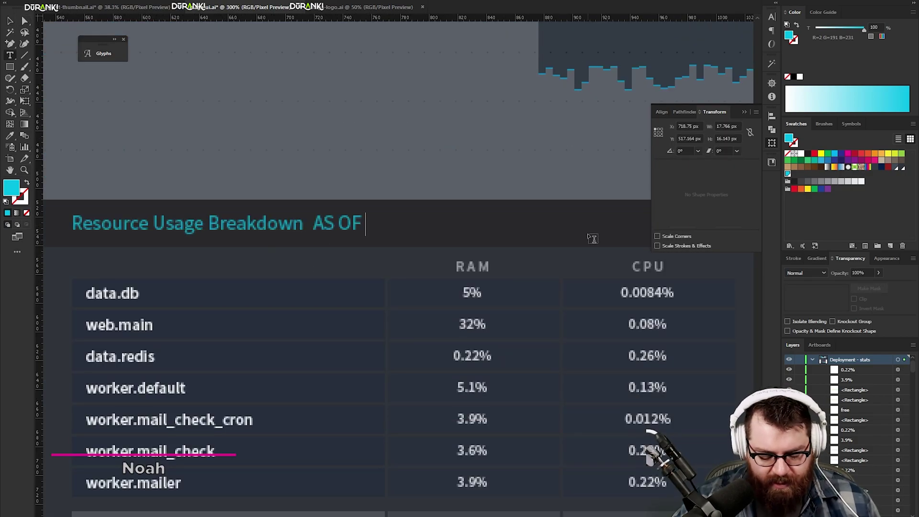
type("12/12/2019 @ 10:45:56")
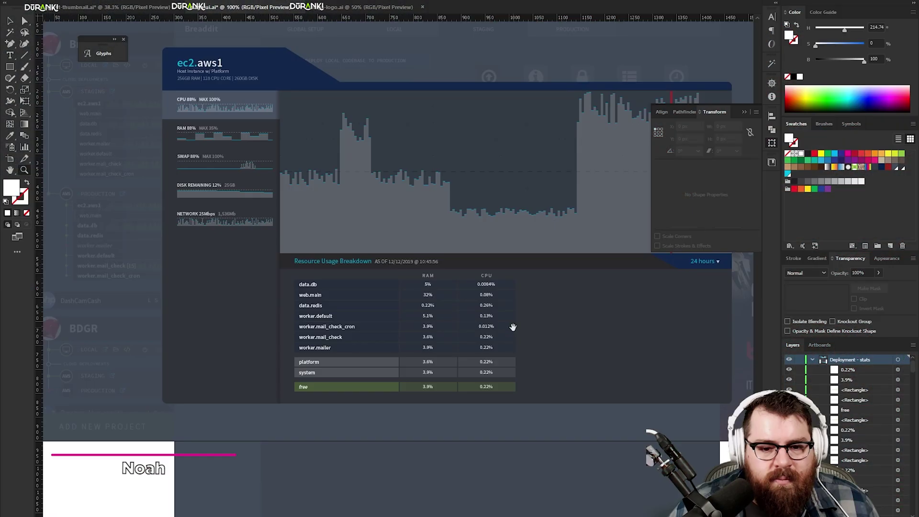
left_click_drag(513, 327, 314, 298)
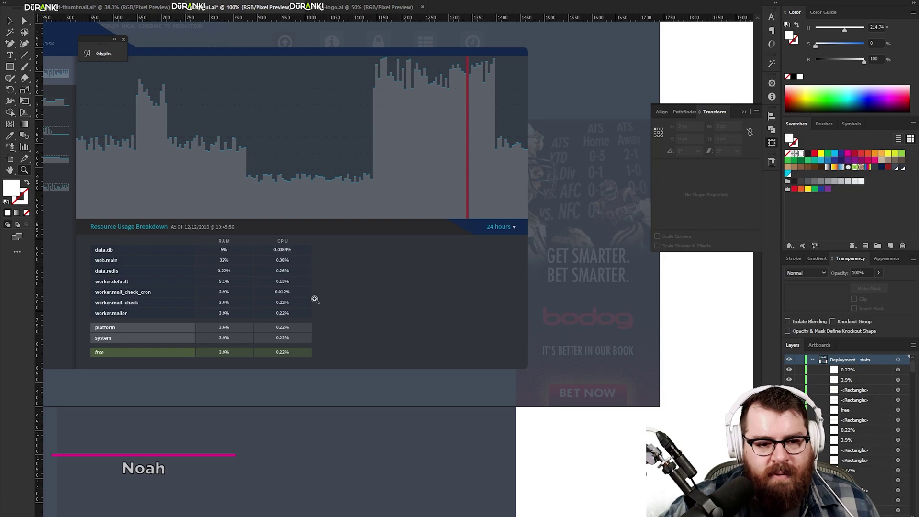